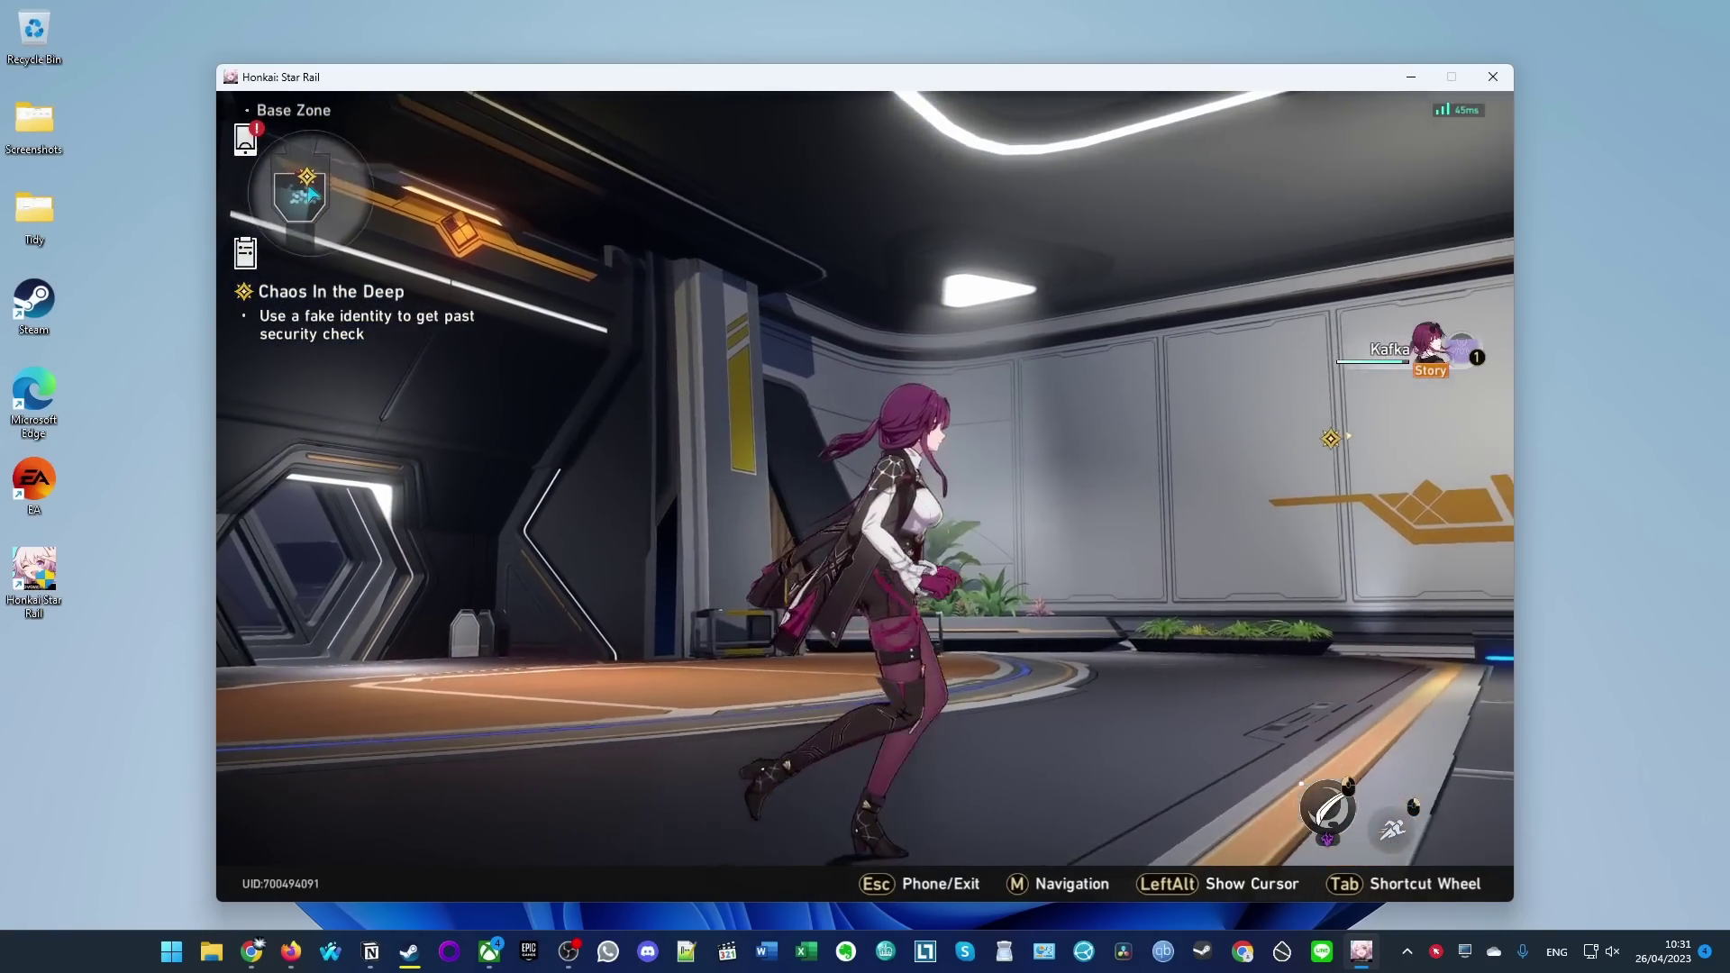
# Run Kafka through the Base Zone corridor, then switch out to the desktop and back to the game
pyautogui.press('d')
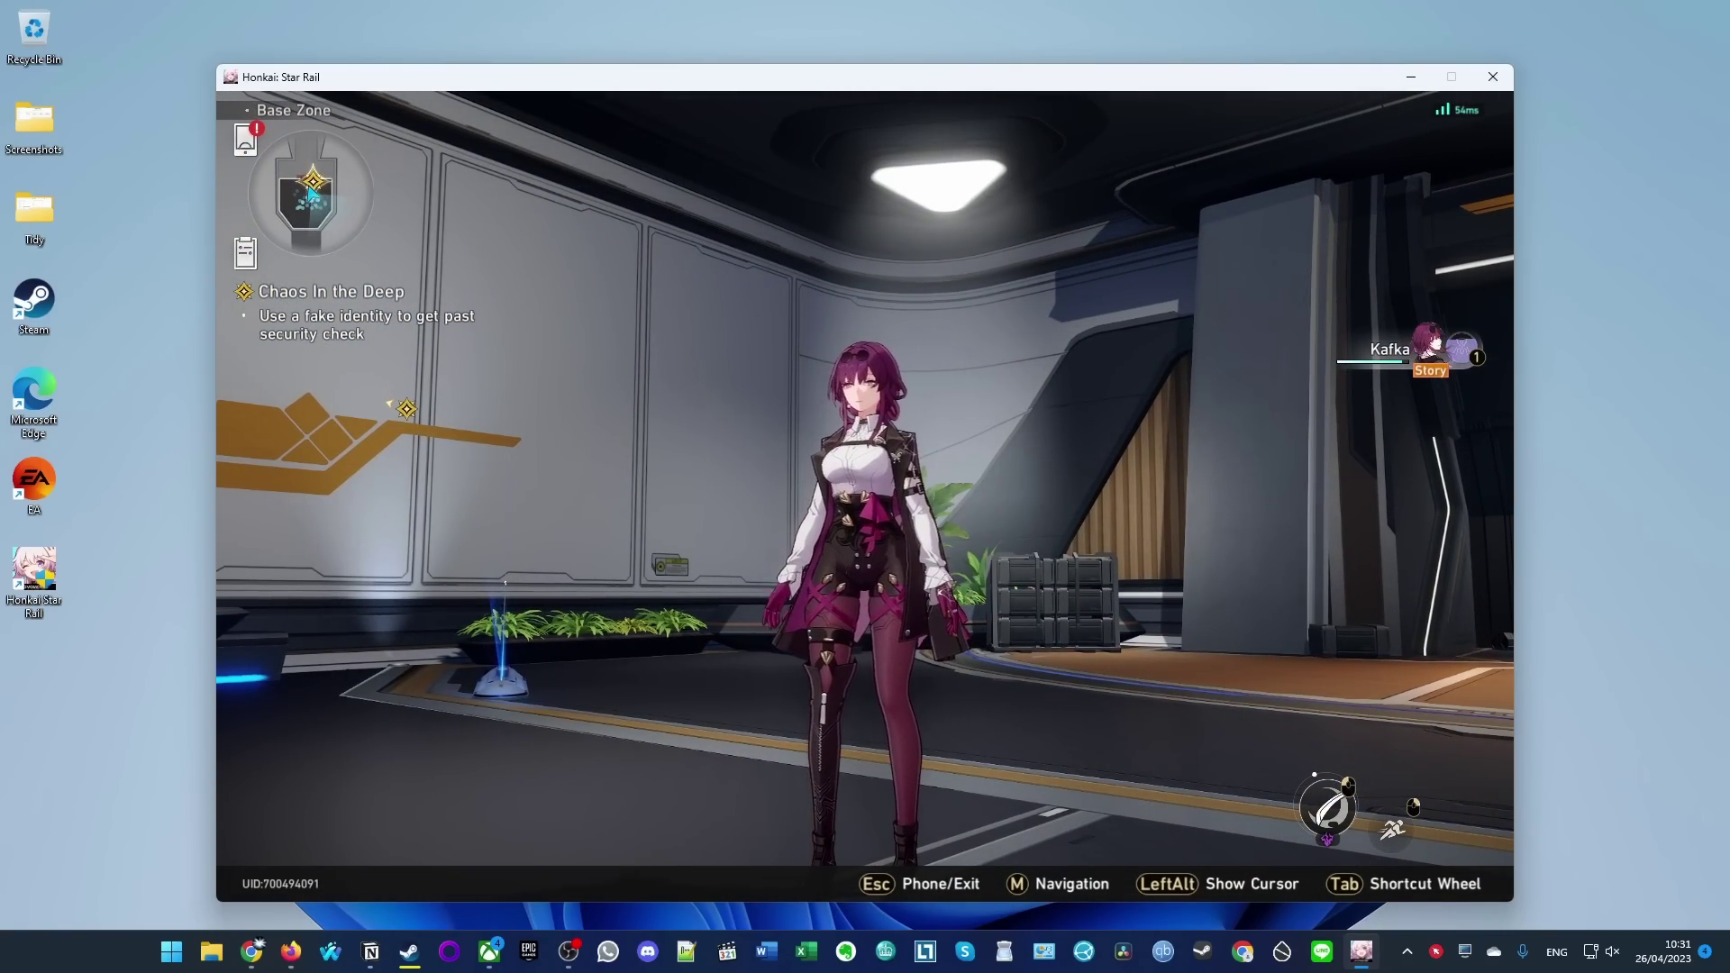
pyautogui.press('d')
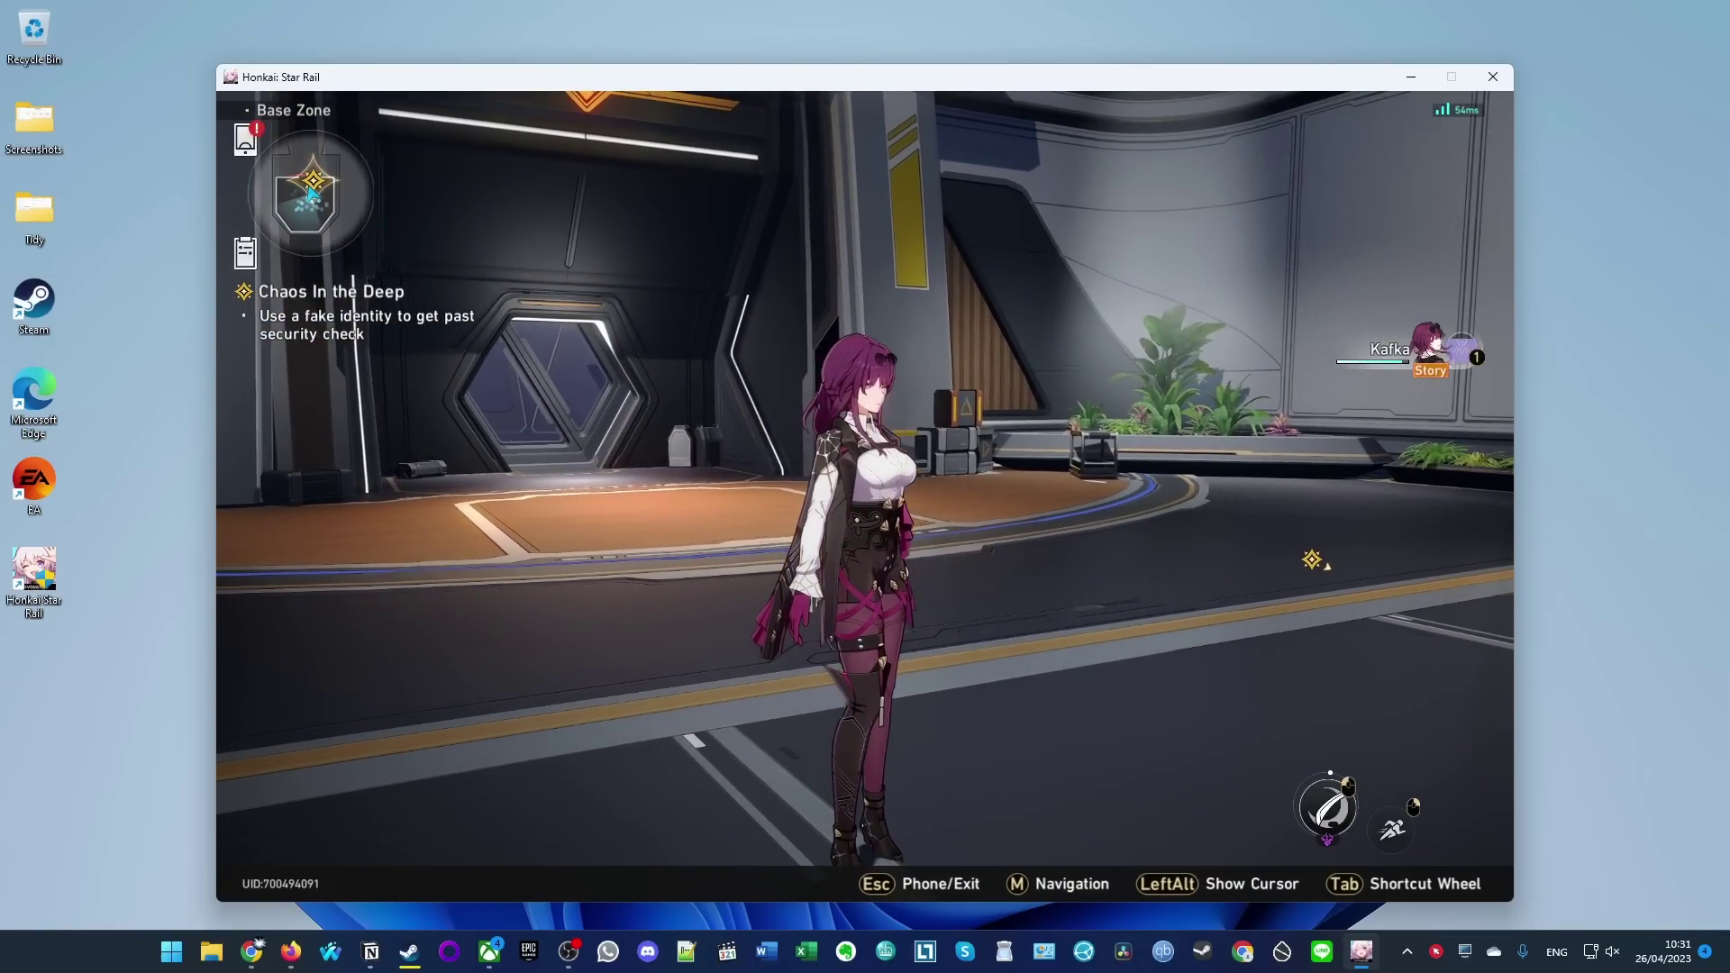
pyautogui.hotkey('alt', 'Tab')
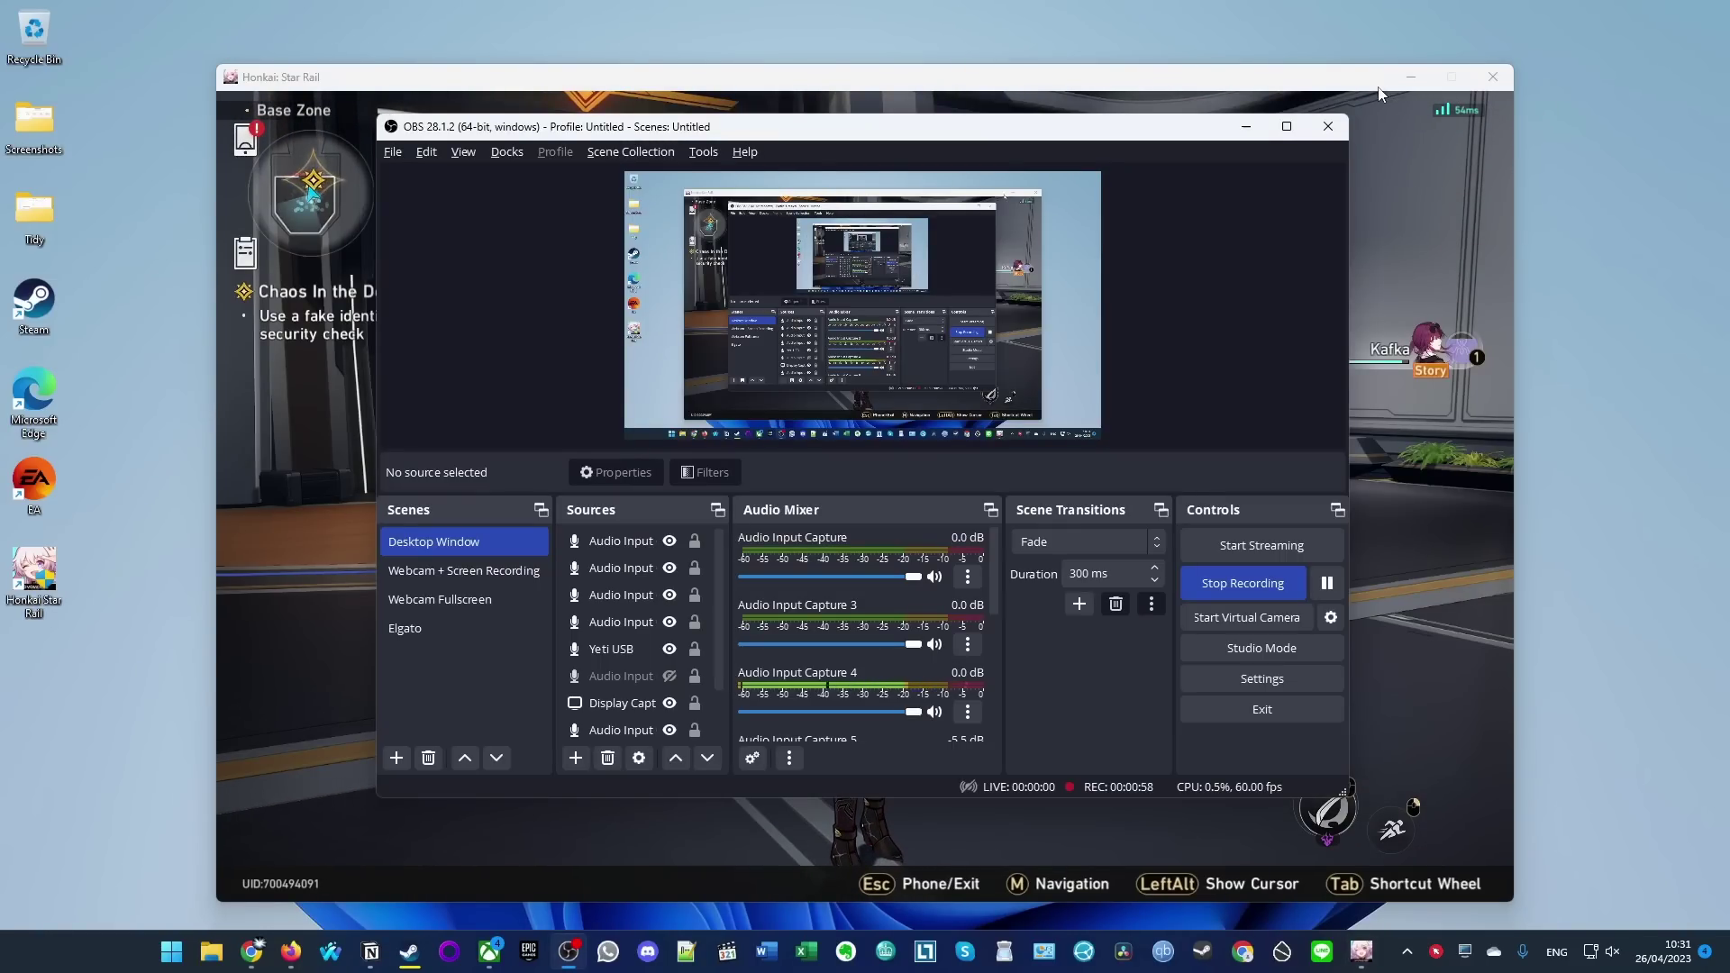
pyautogui.press('super+d')
pyautogui.moveTo(253, 115); pyautogui.dragTo(1293, 752)
pyautogui.click(1361, 964)
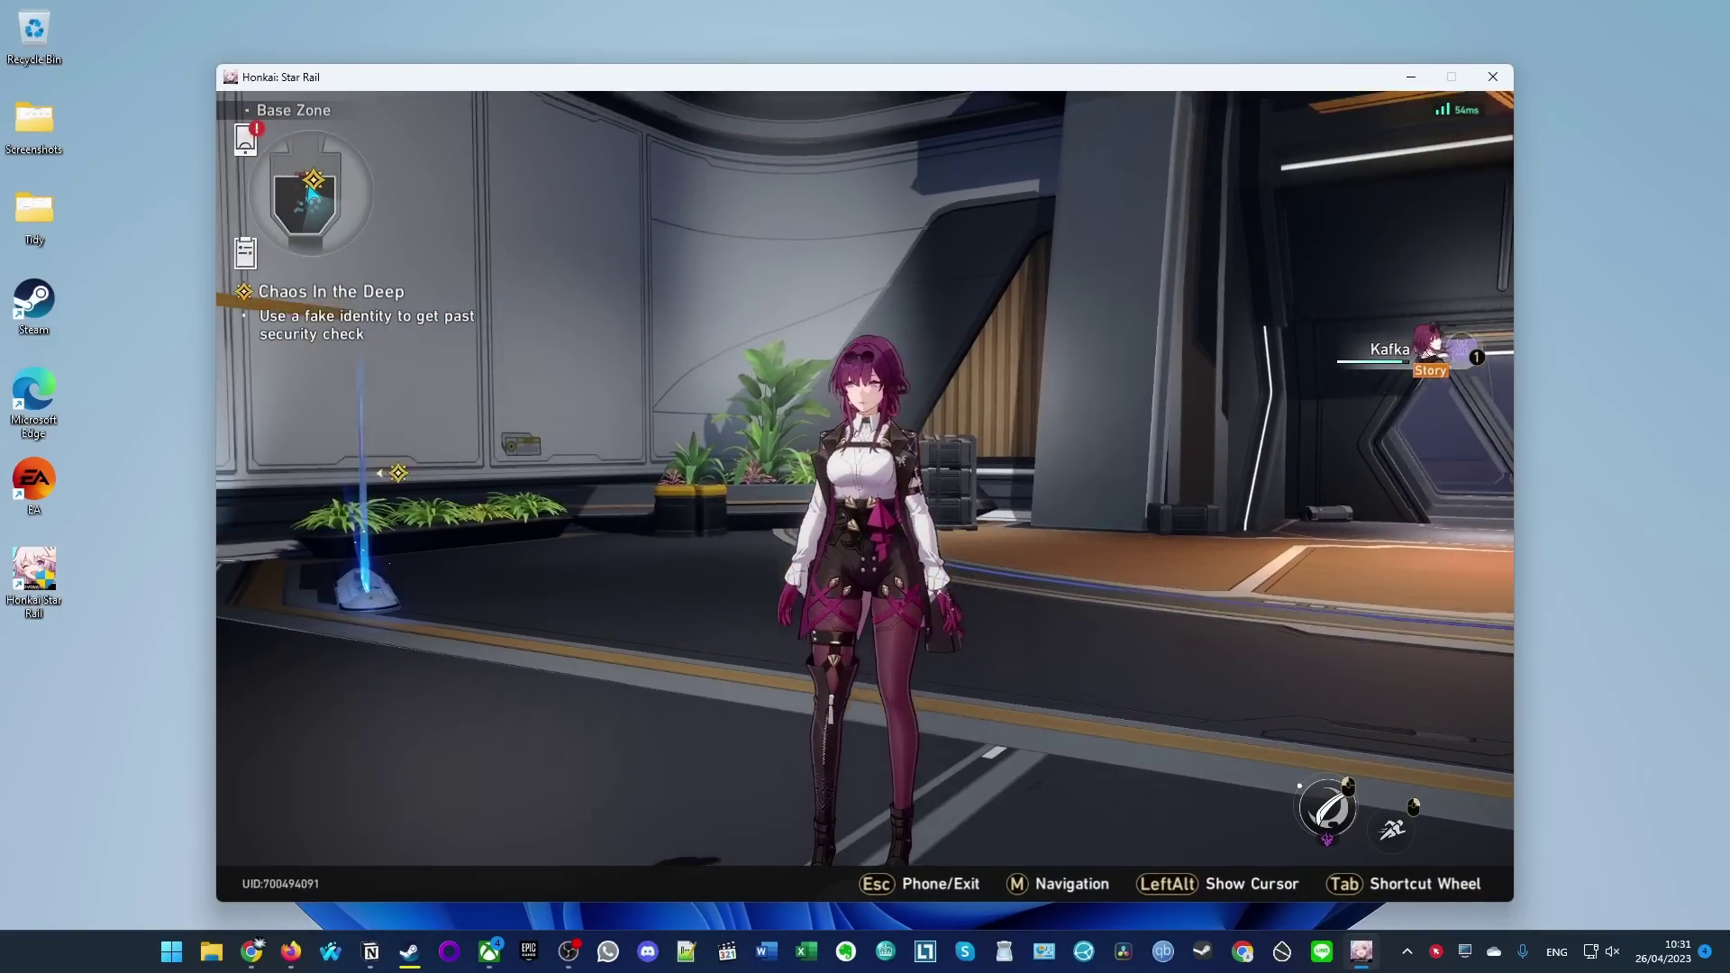
# Run Kafka forward along the wall and perform a sword attack
pyautogui.press('w')
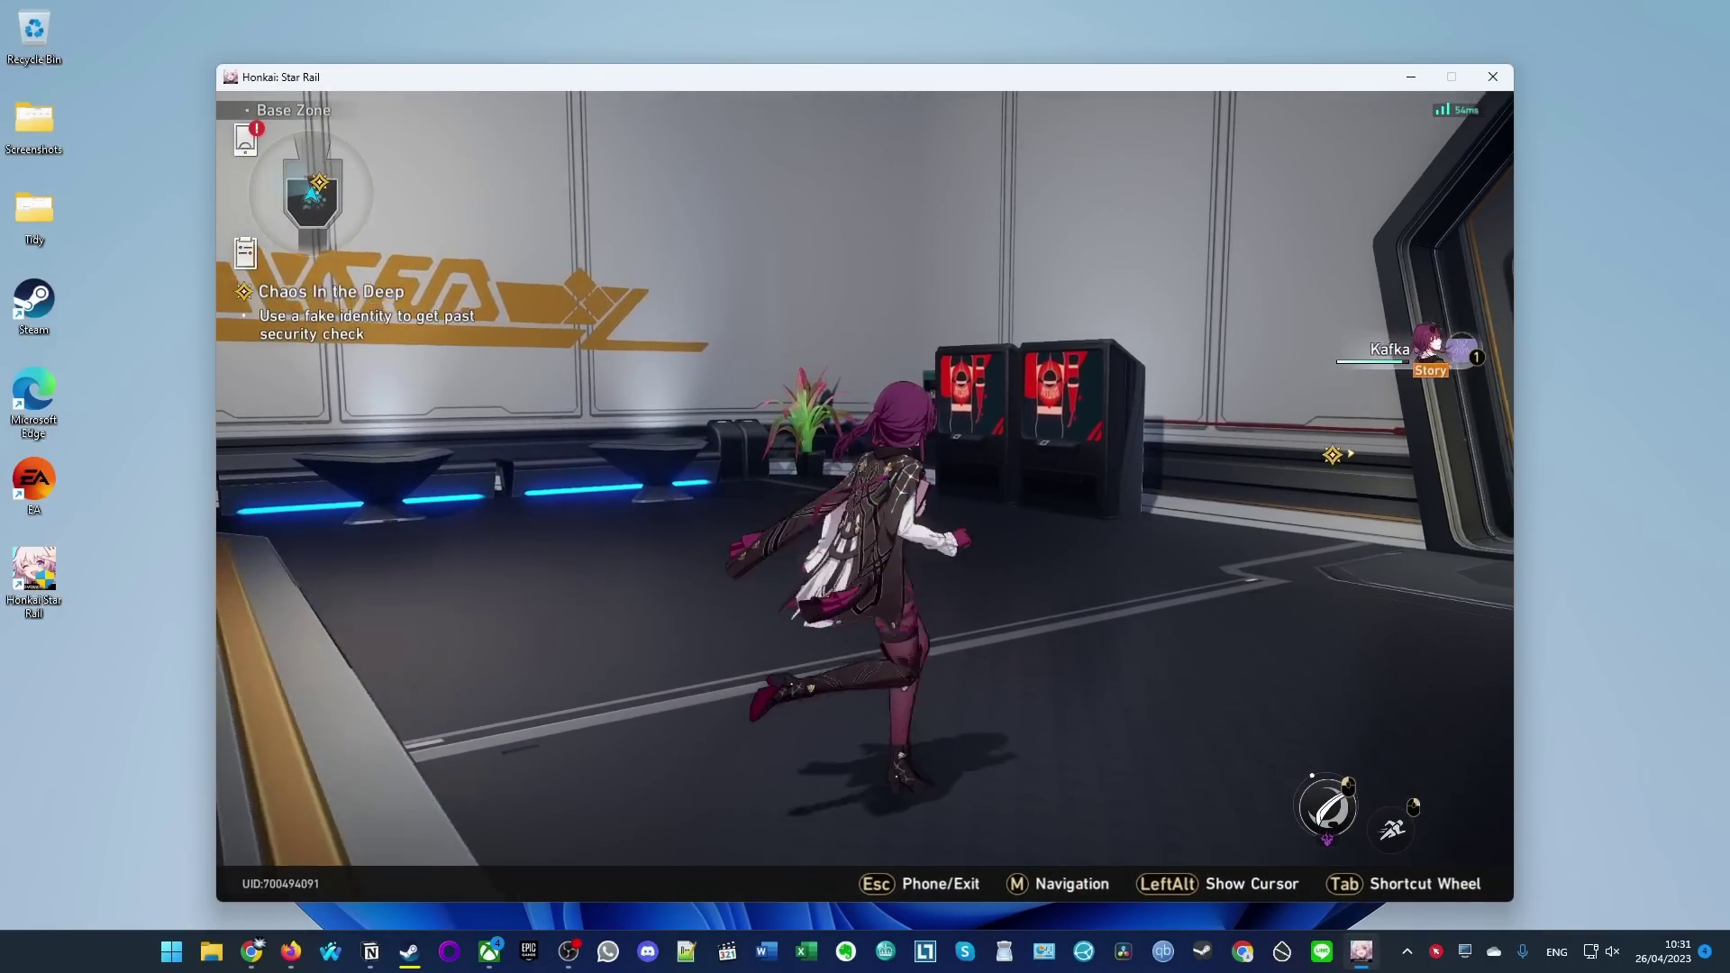
pyautogui.press('w')
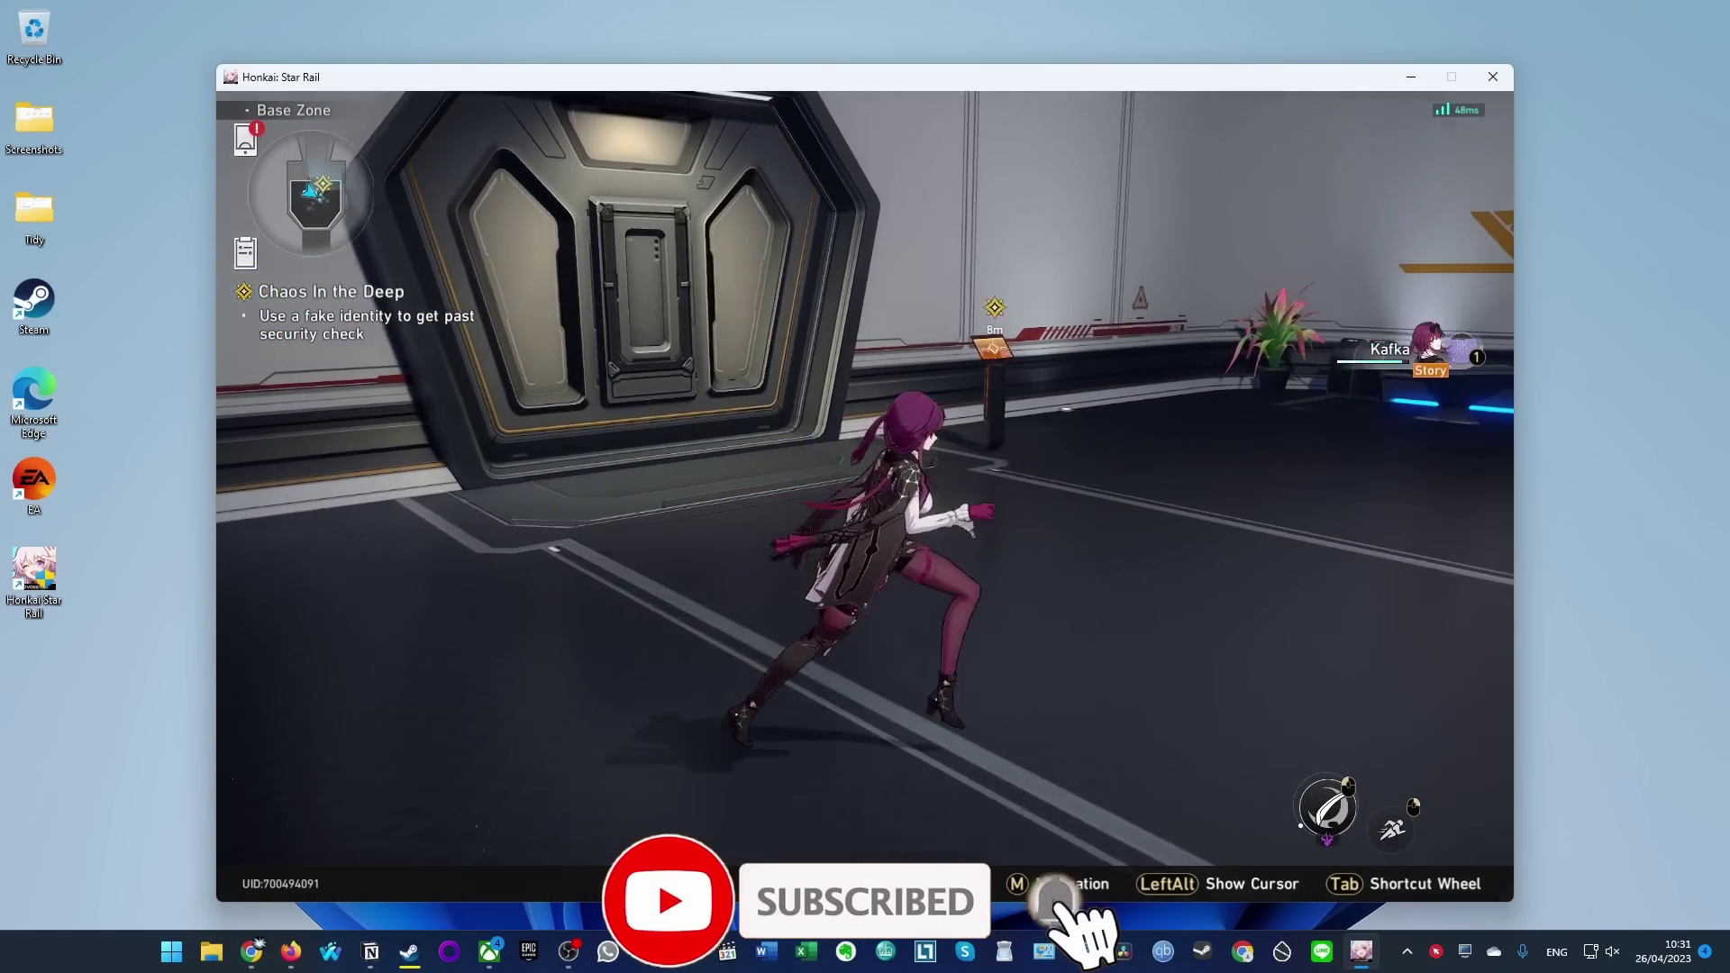
pyautogui.click(865, 496)
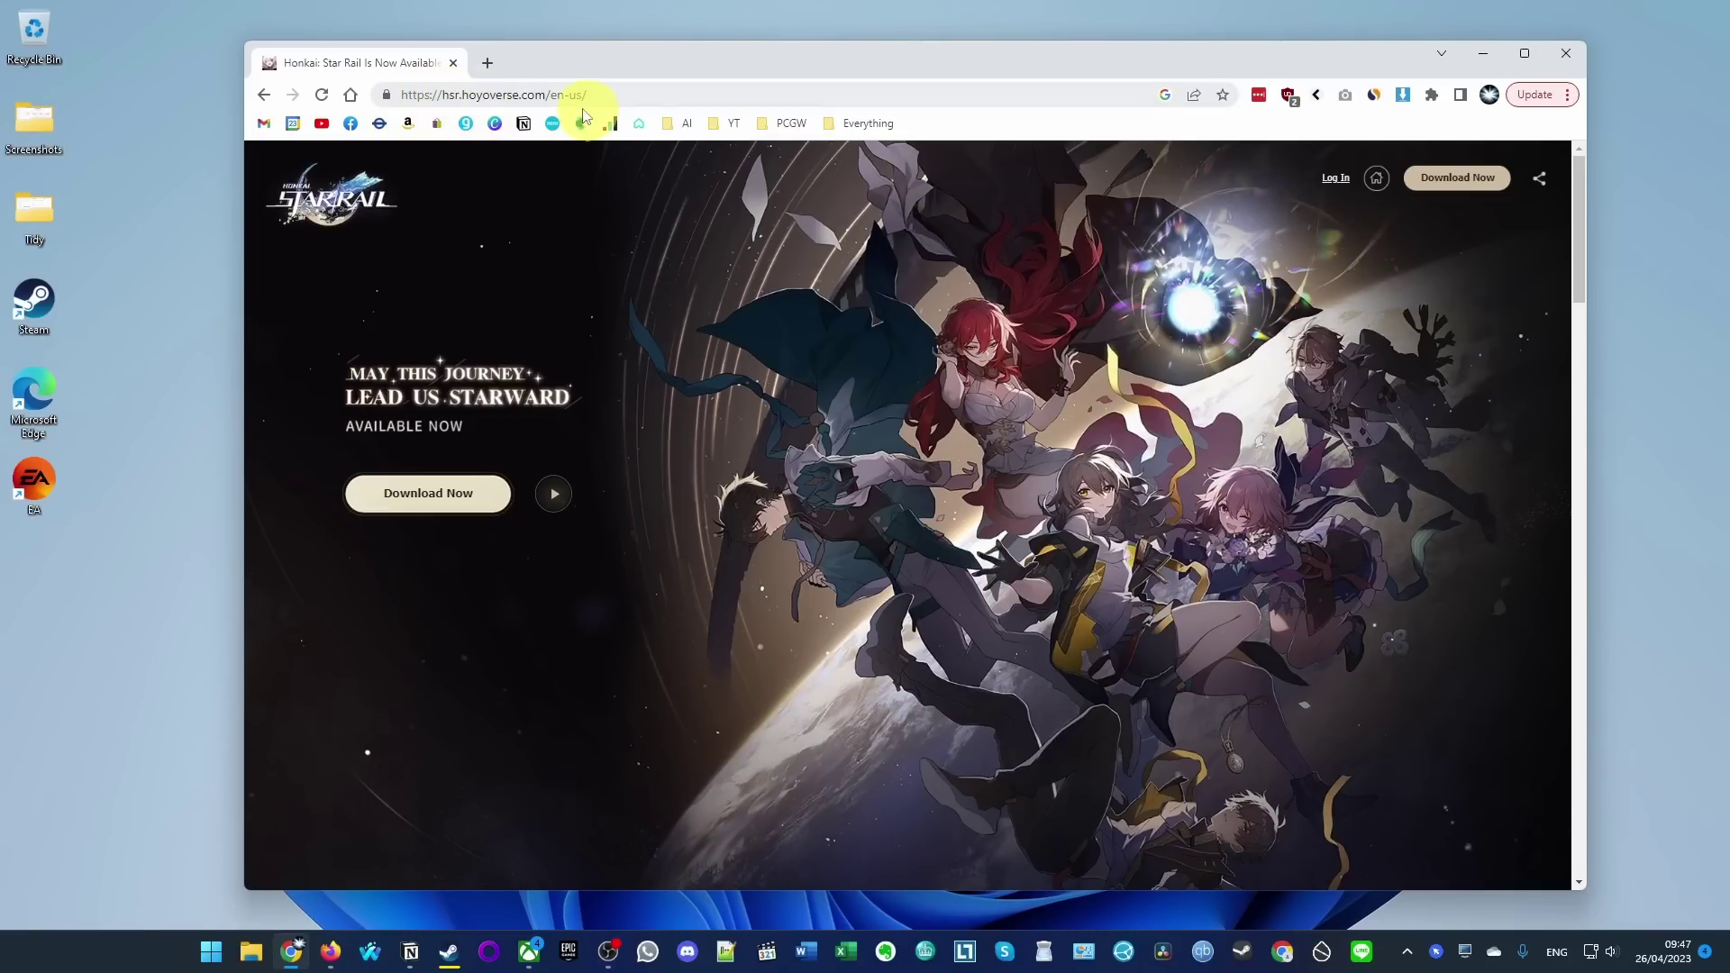
# Return to the Google results, open the official HoYoverse Star Rail site, and show its download platforms
pyautogui.click(263, 94)
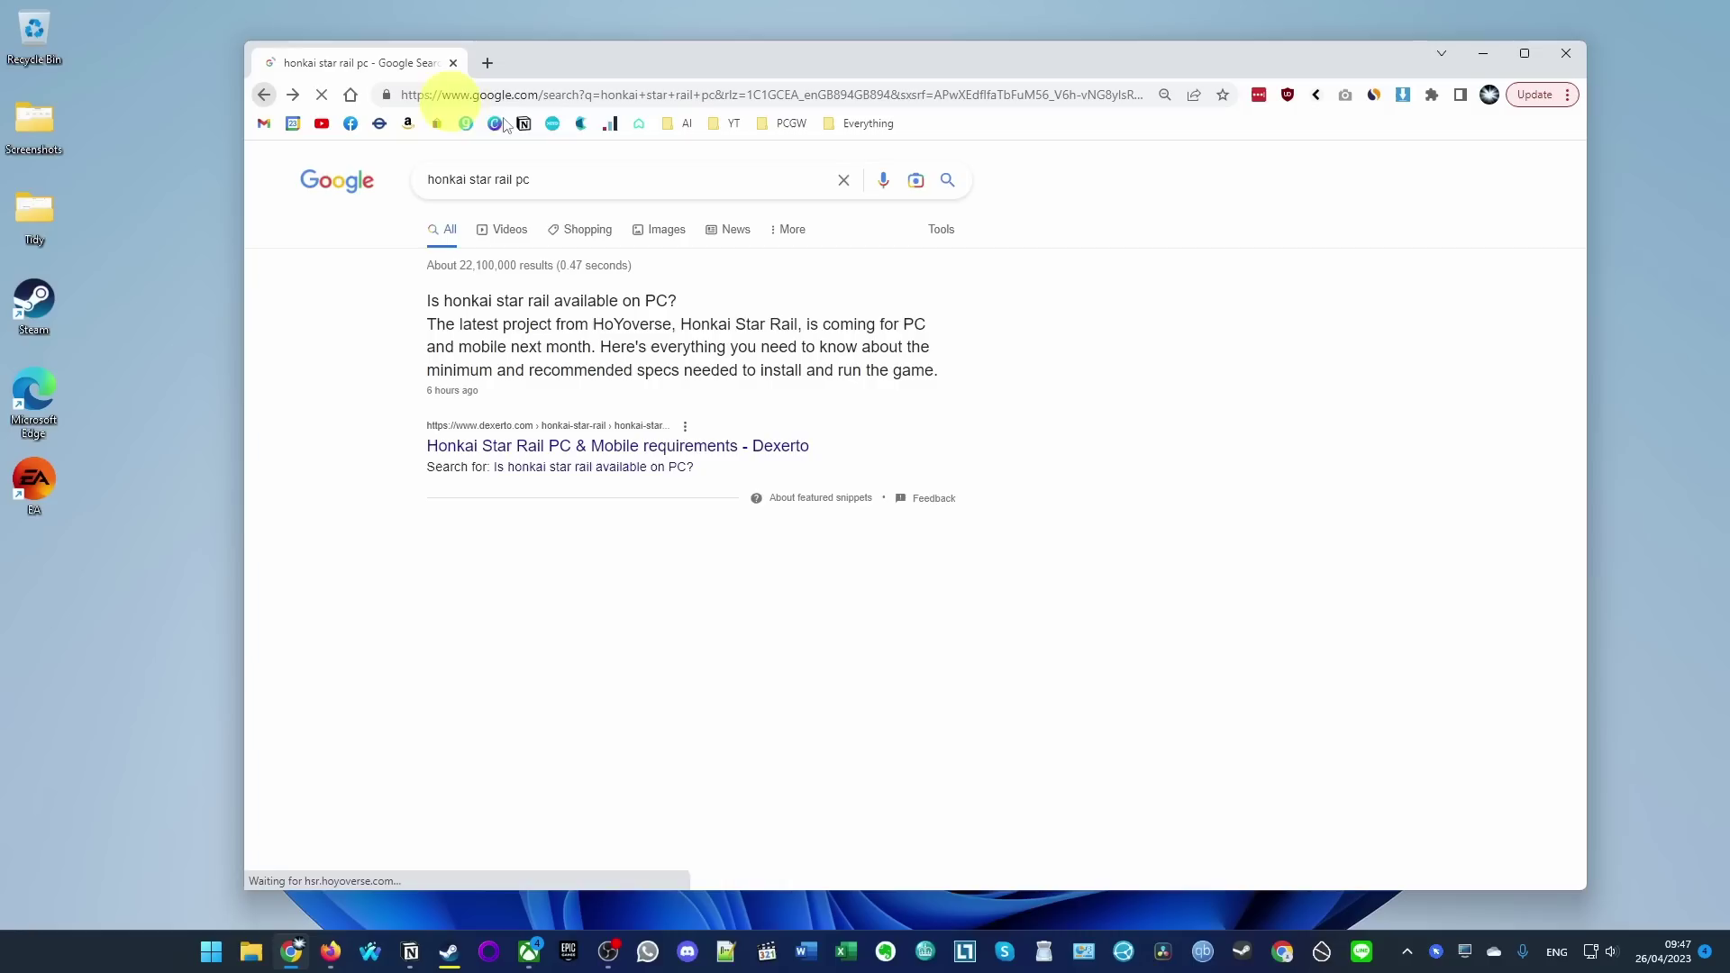
pyautogui.scroll(-3, 518, 757)
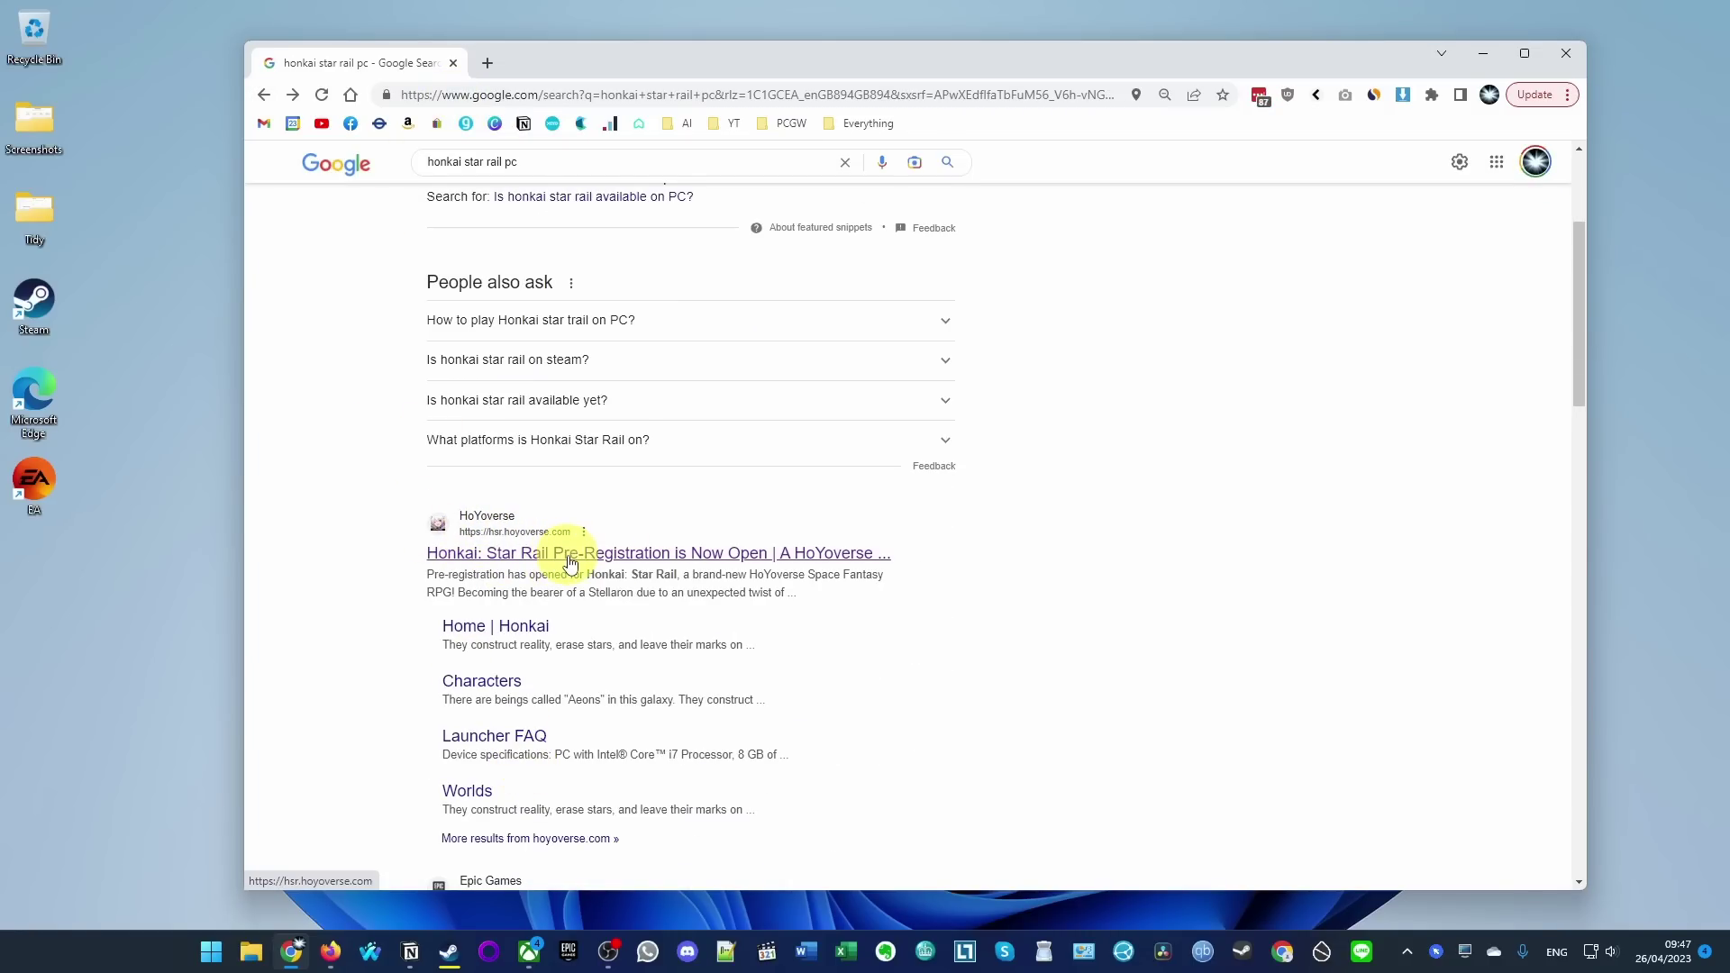
pyautogui.click(568, 555)
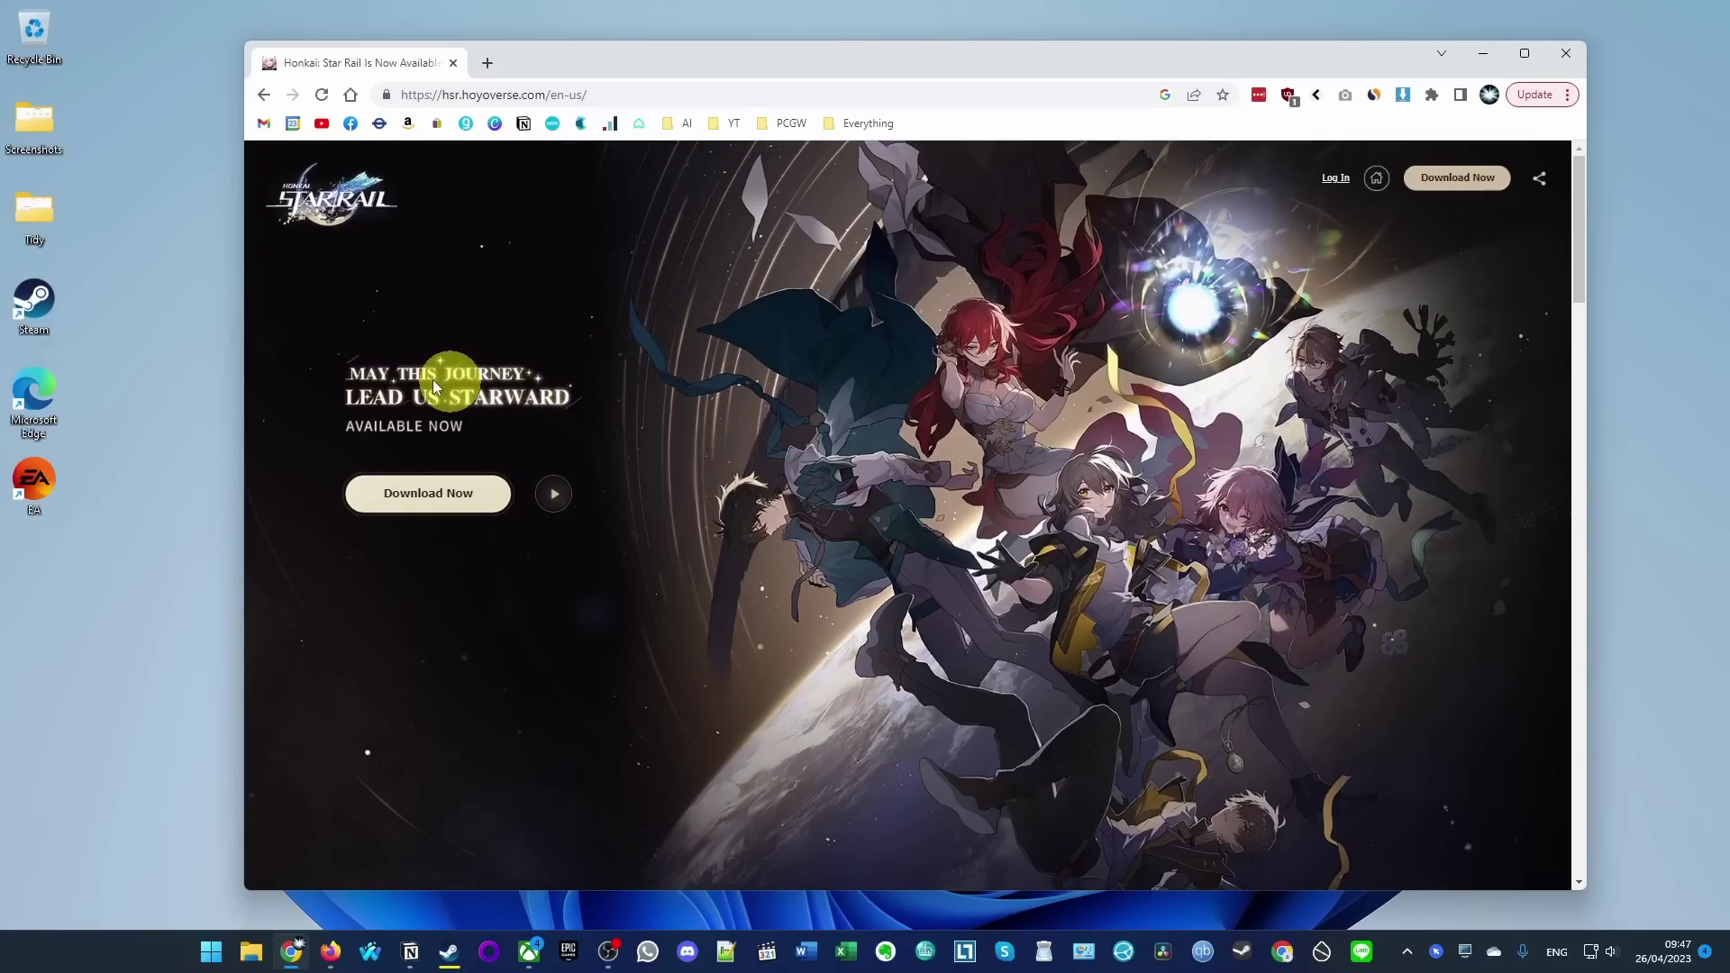
pyautogui.click(419, 495)
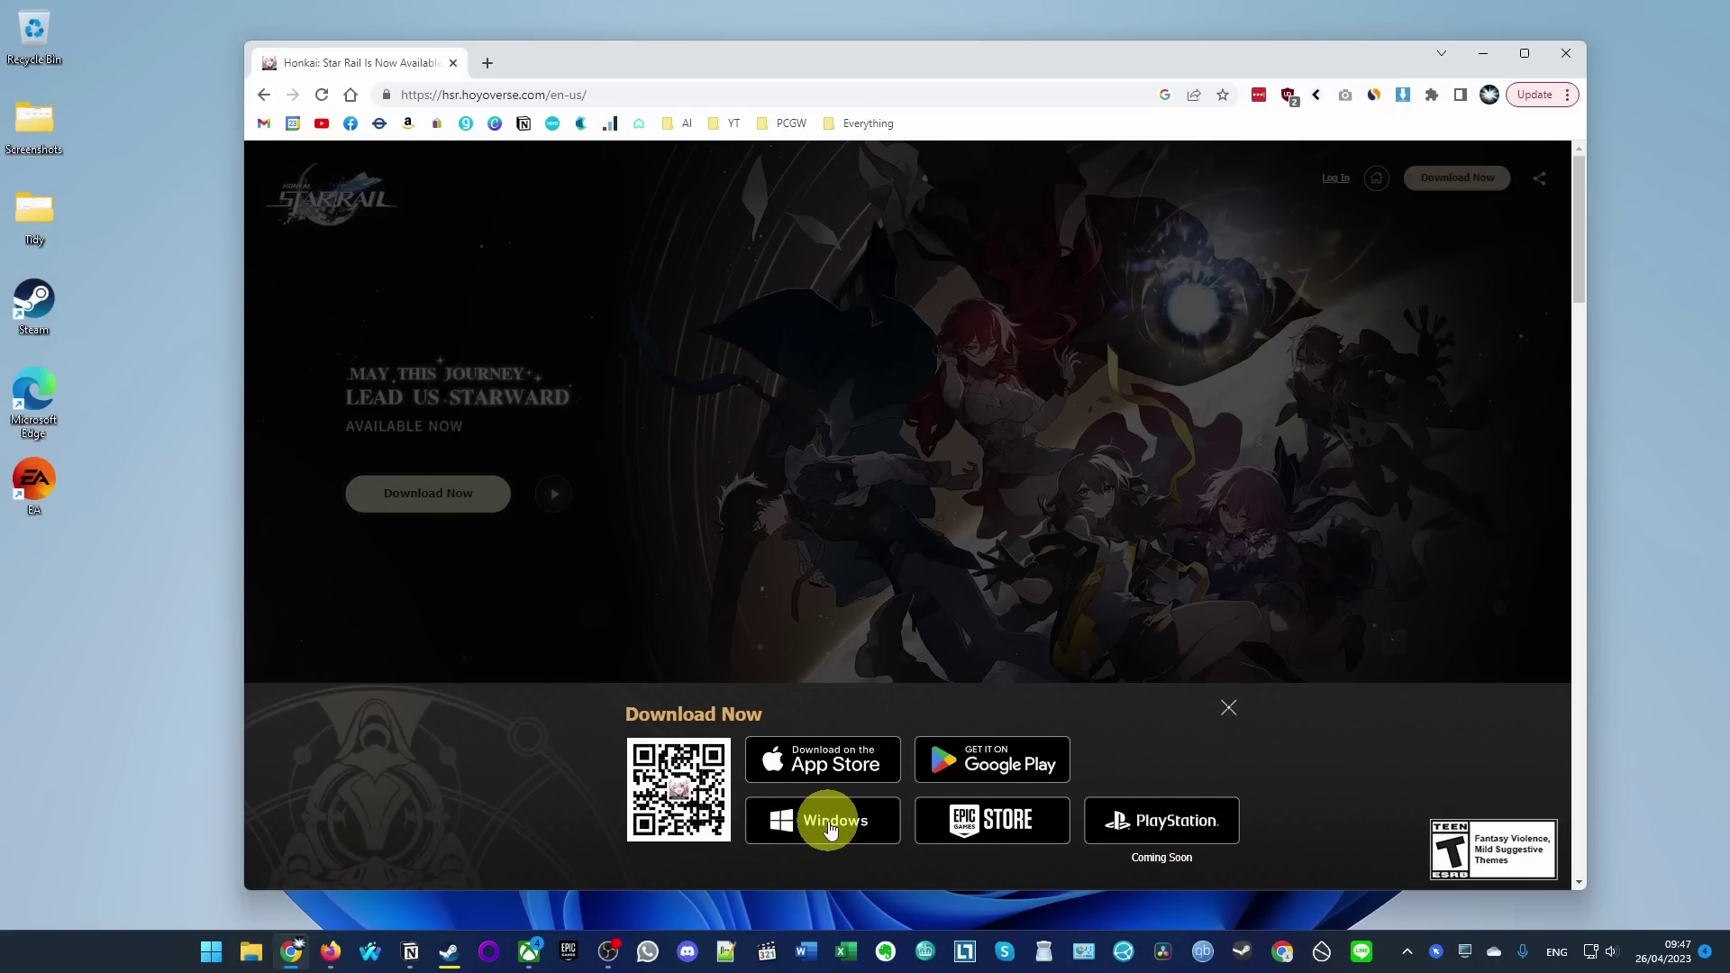
pyautogui.click(830, 822)
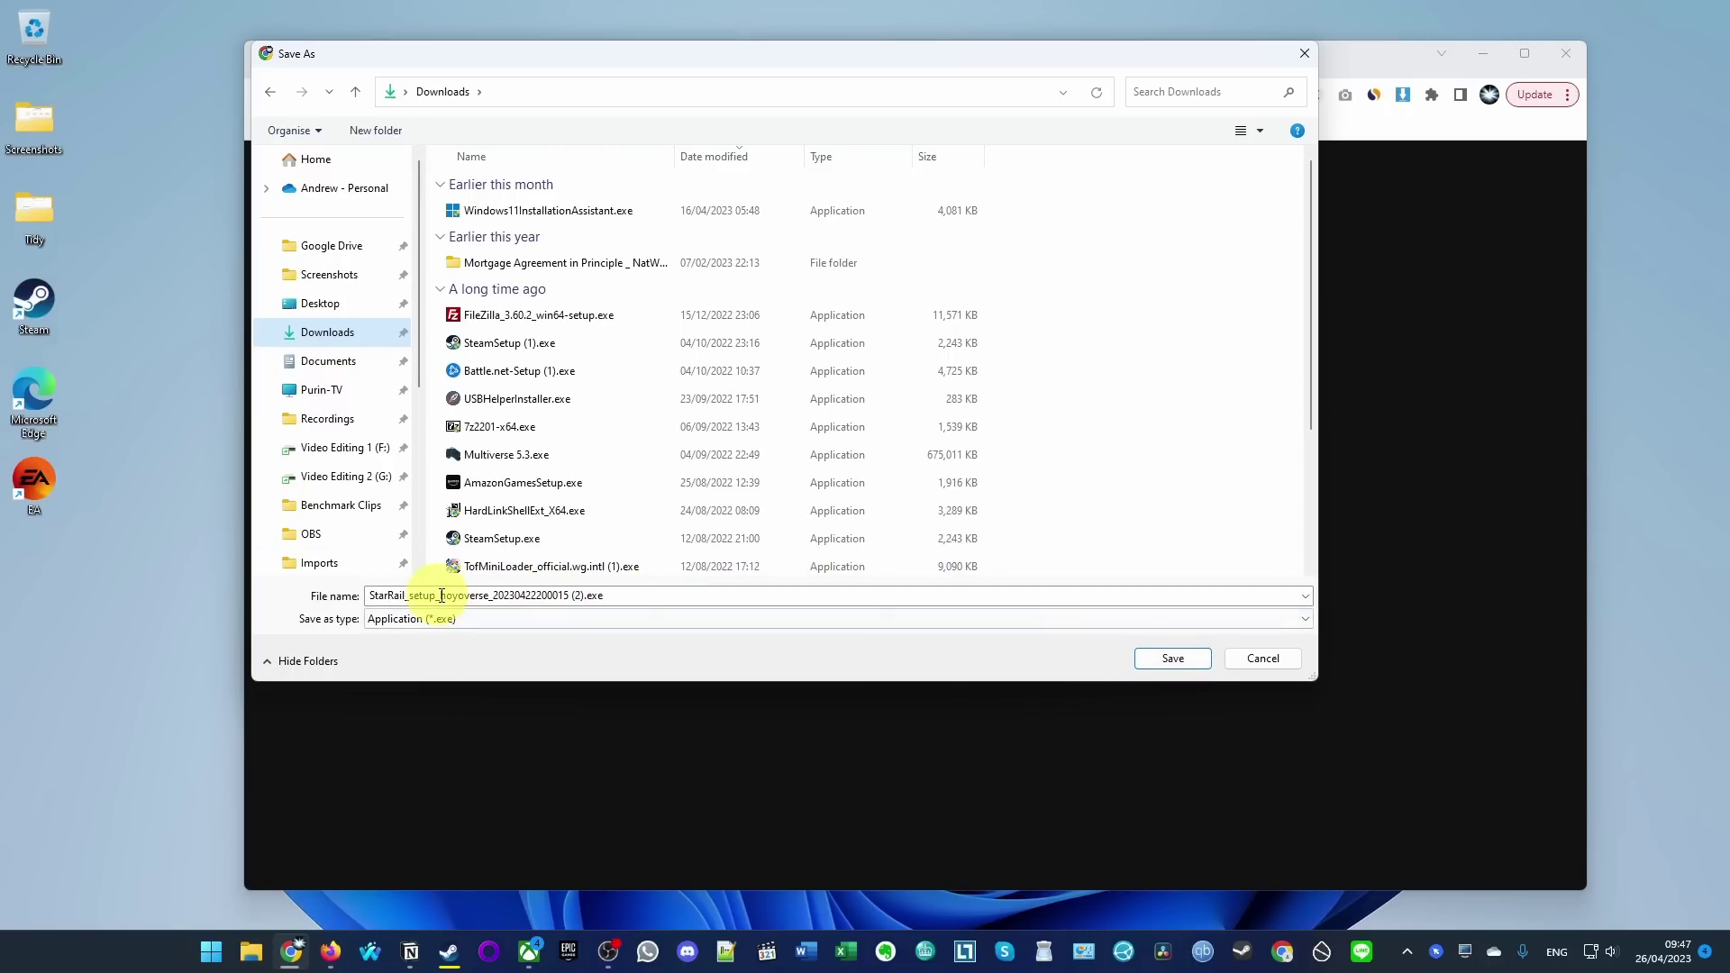
pyautogui.click(1186, 663)
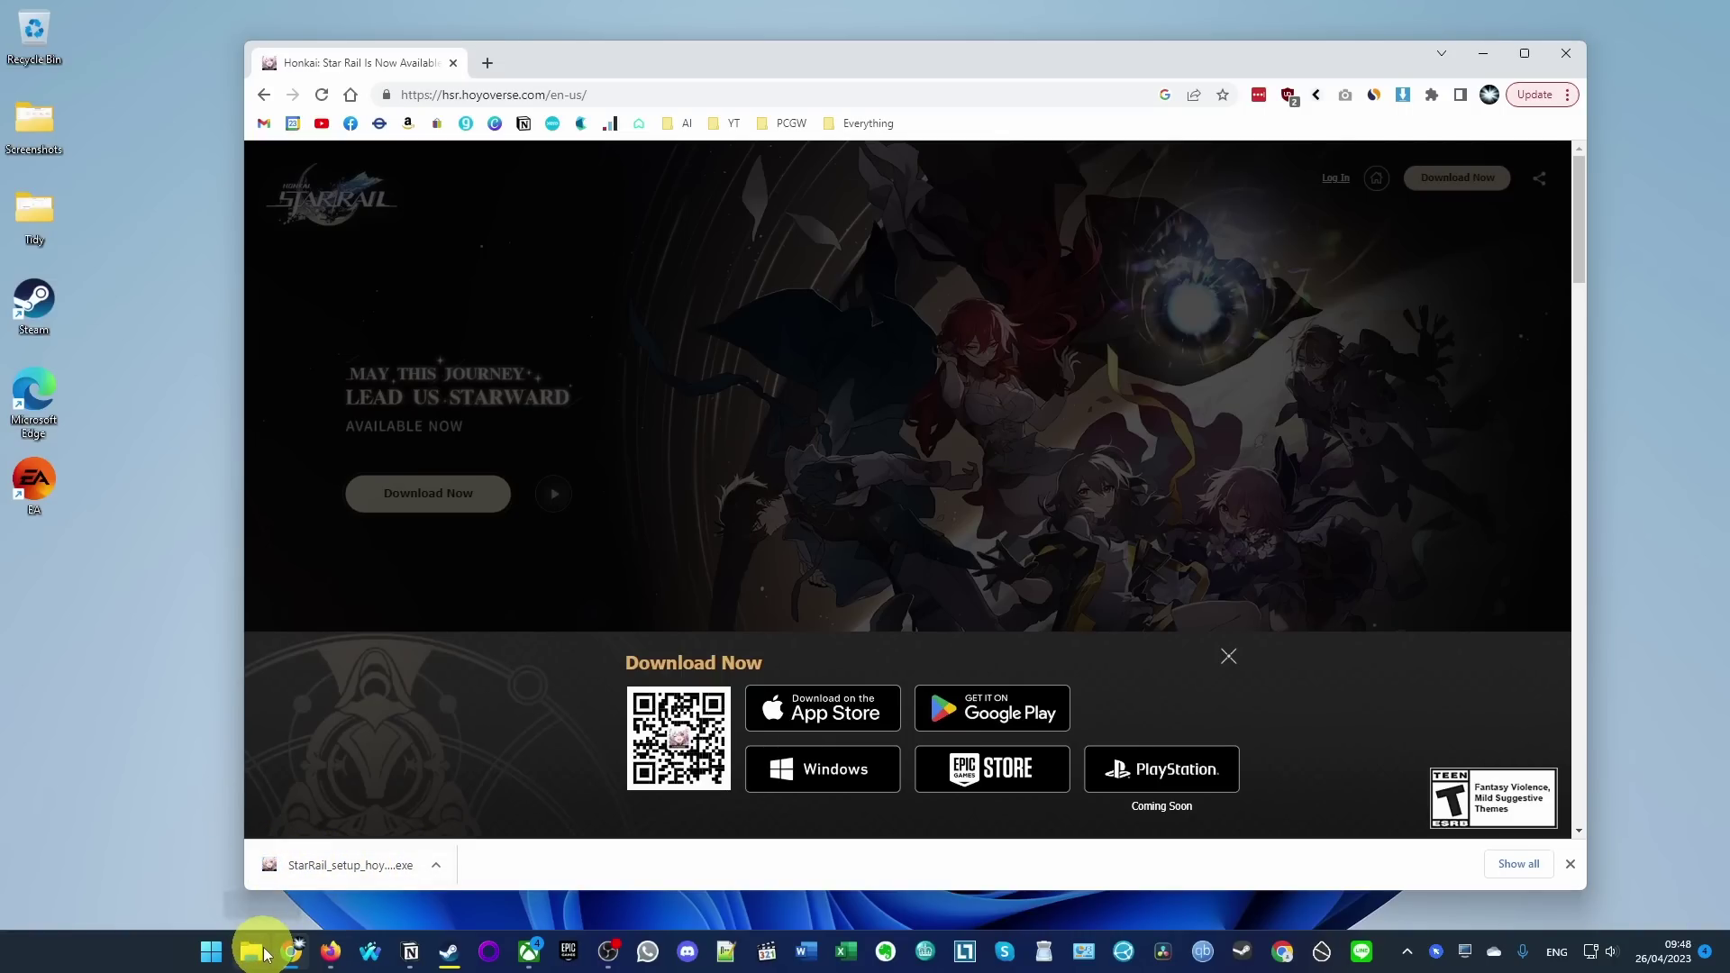
pyautogui.click(327, 873)
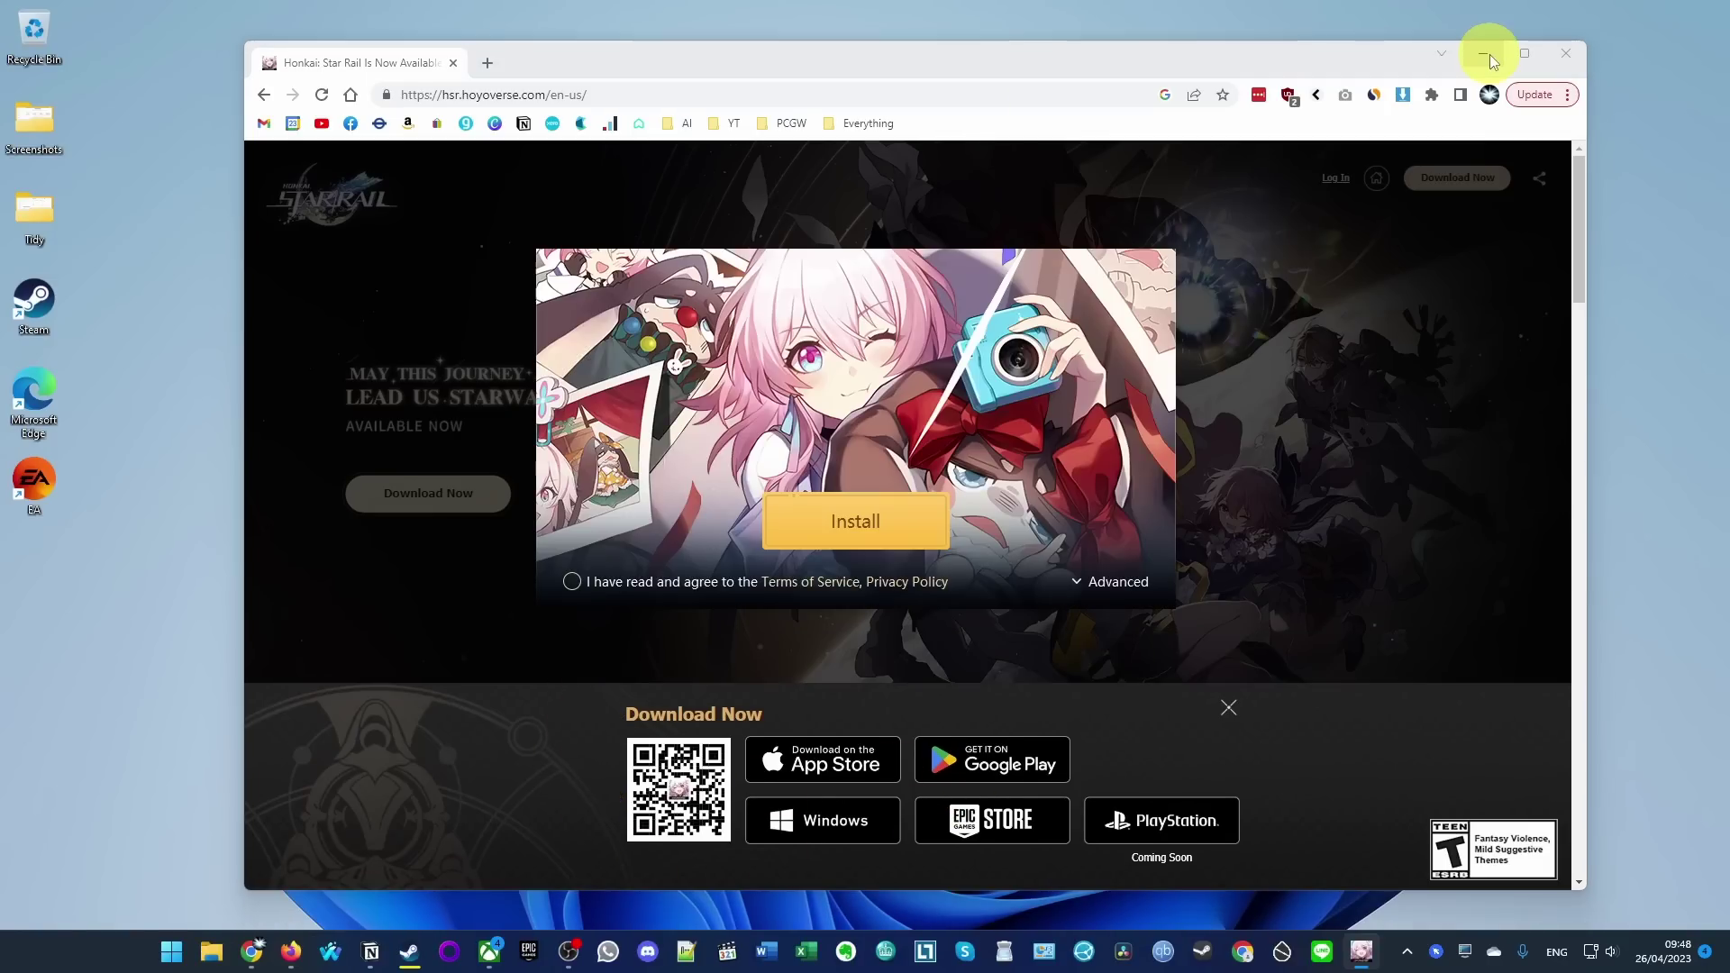
# Install and open the launcher, then download the 10.12GB game to the default C:\Program Files\Star Rail\Games
pyautogui.click(1483, 53)
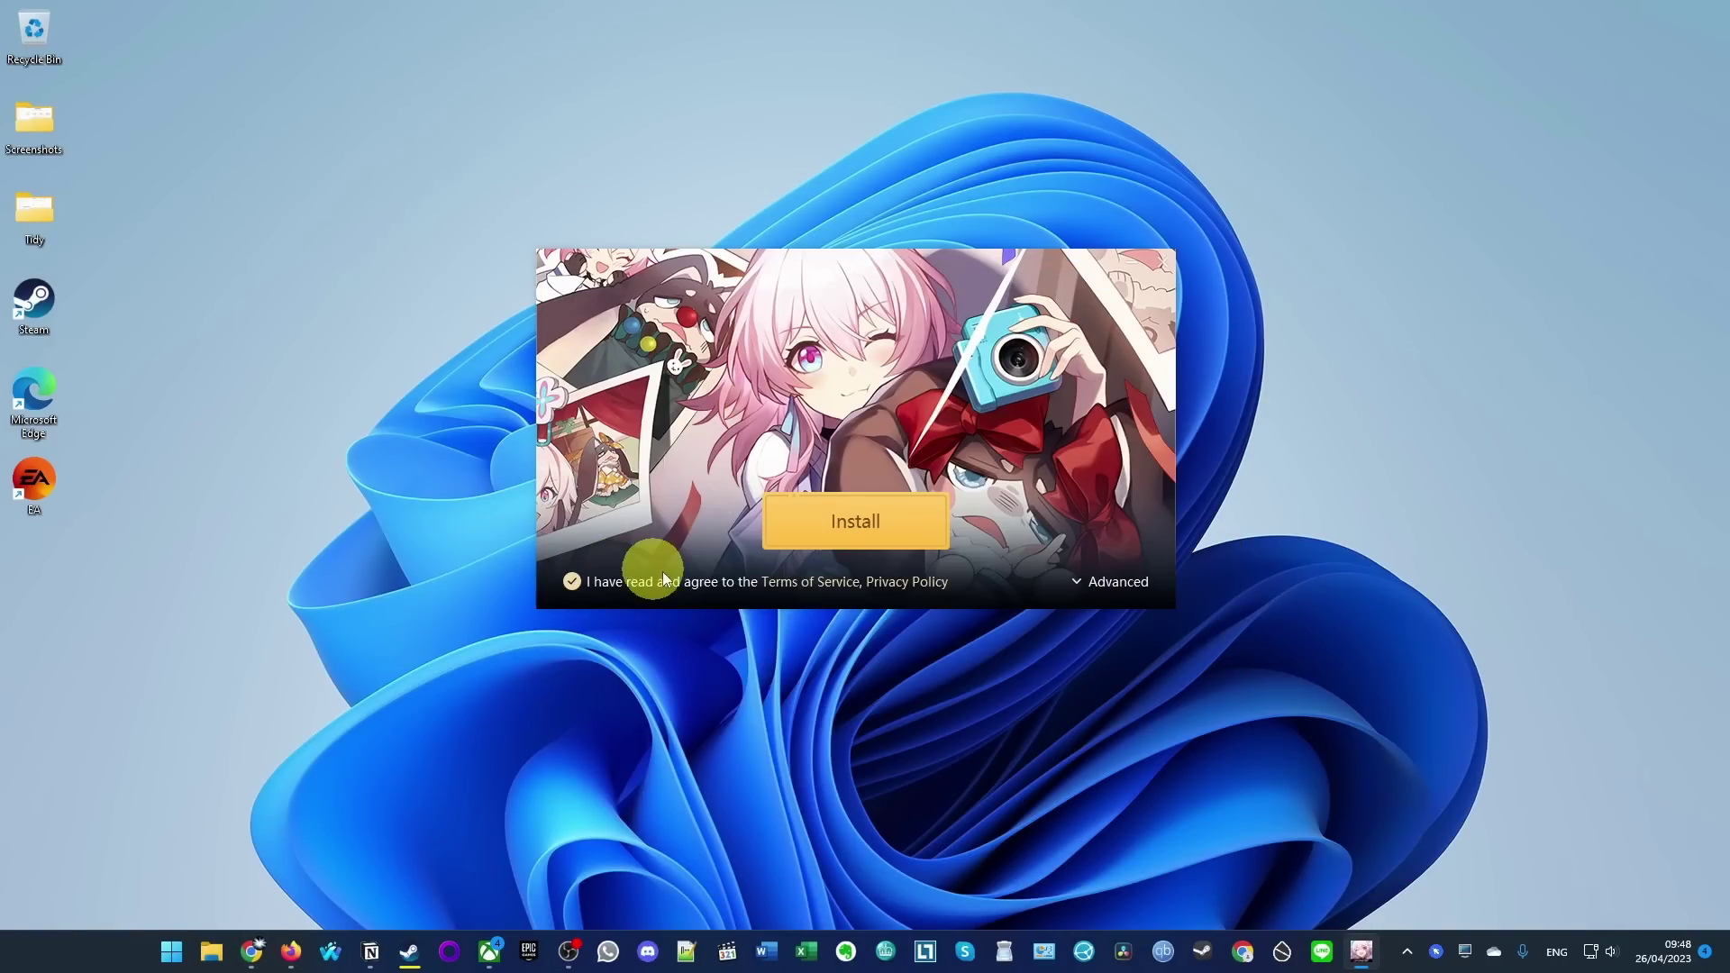
pyautogui.click(851, 524)
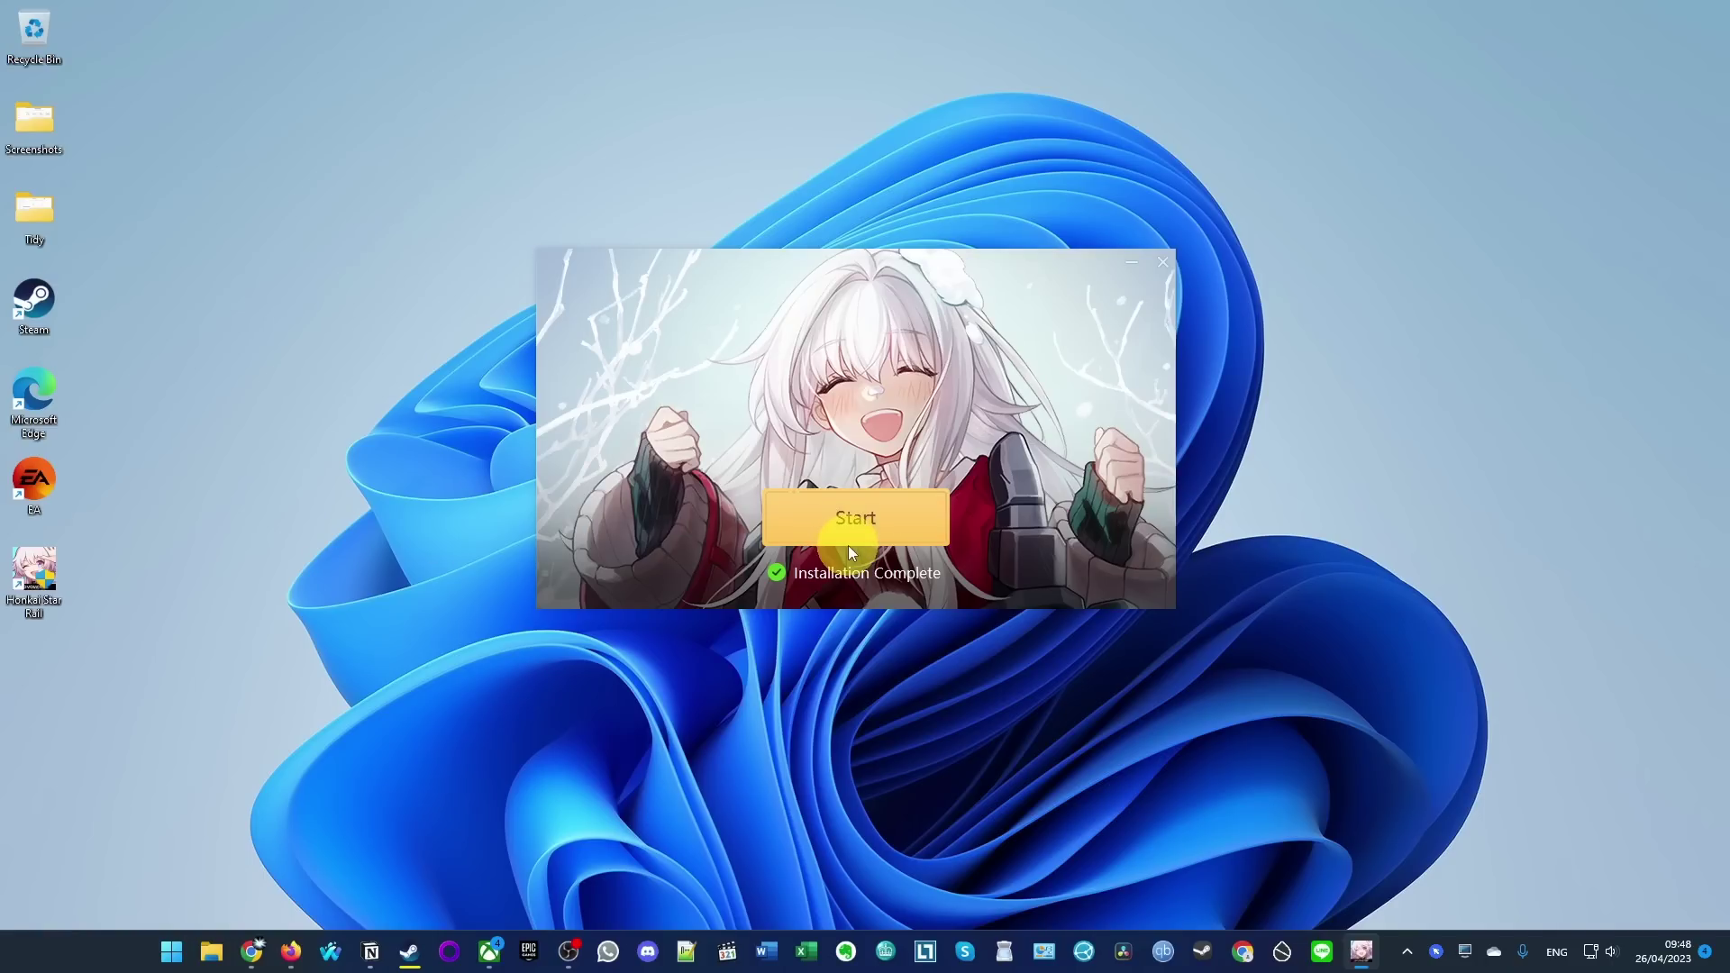
pyautogui.click(807, 522)
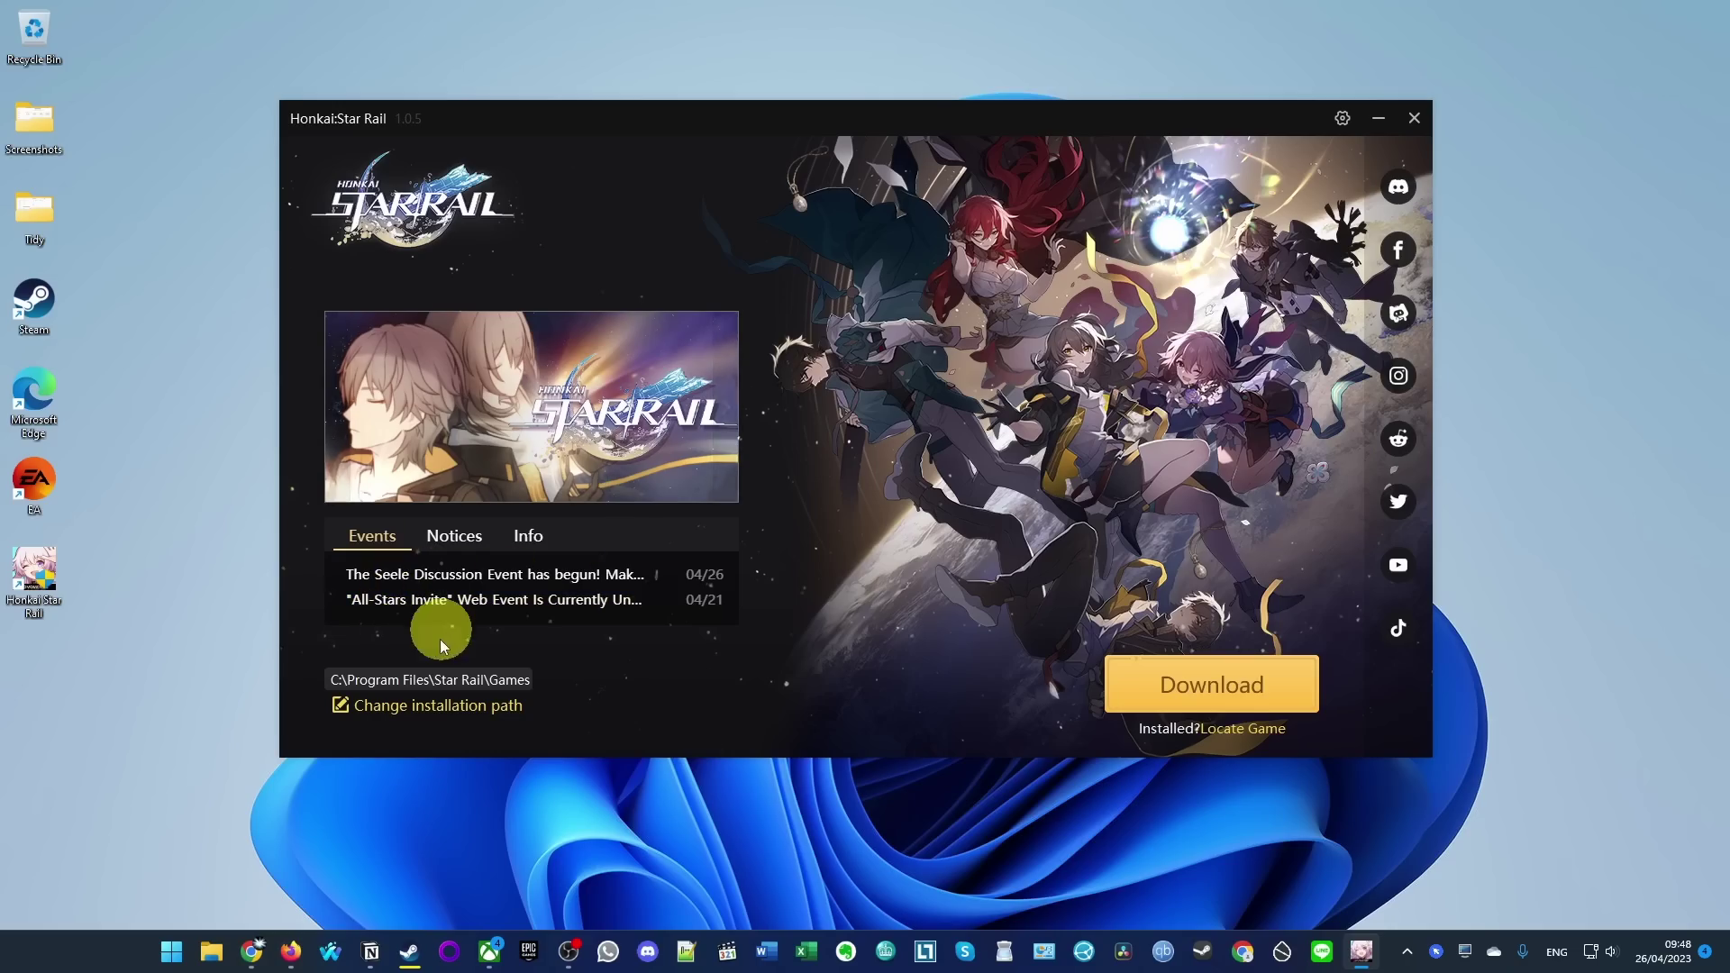
pyautogui.moveTo(403, 688); pyautogui.dragTo(482, 687)
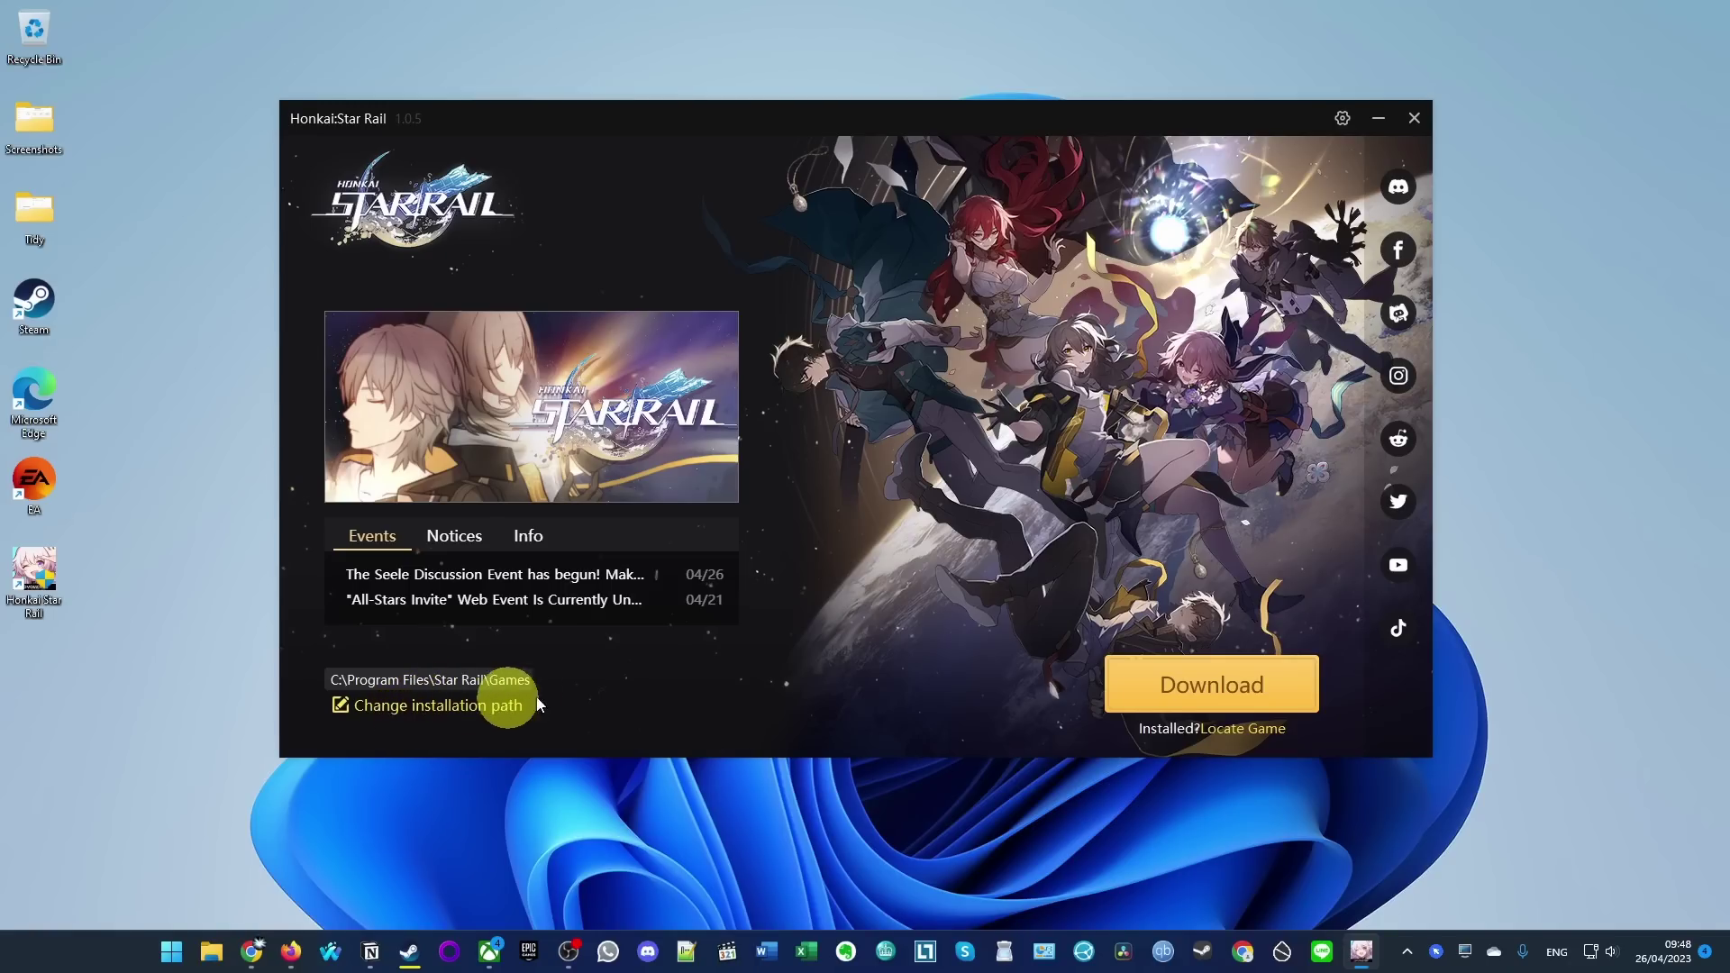
pyautogui.click(1186, 676)
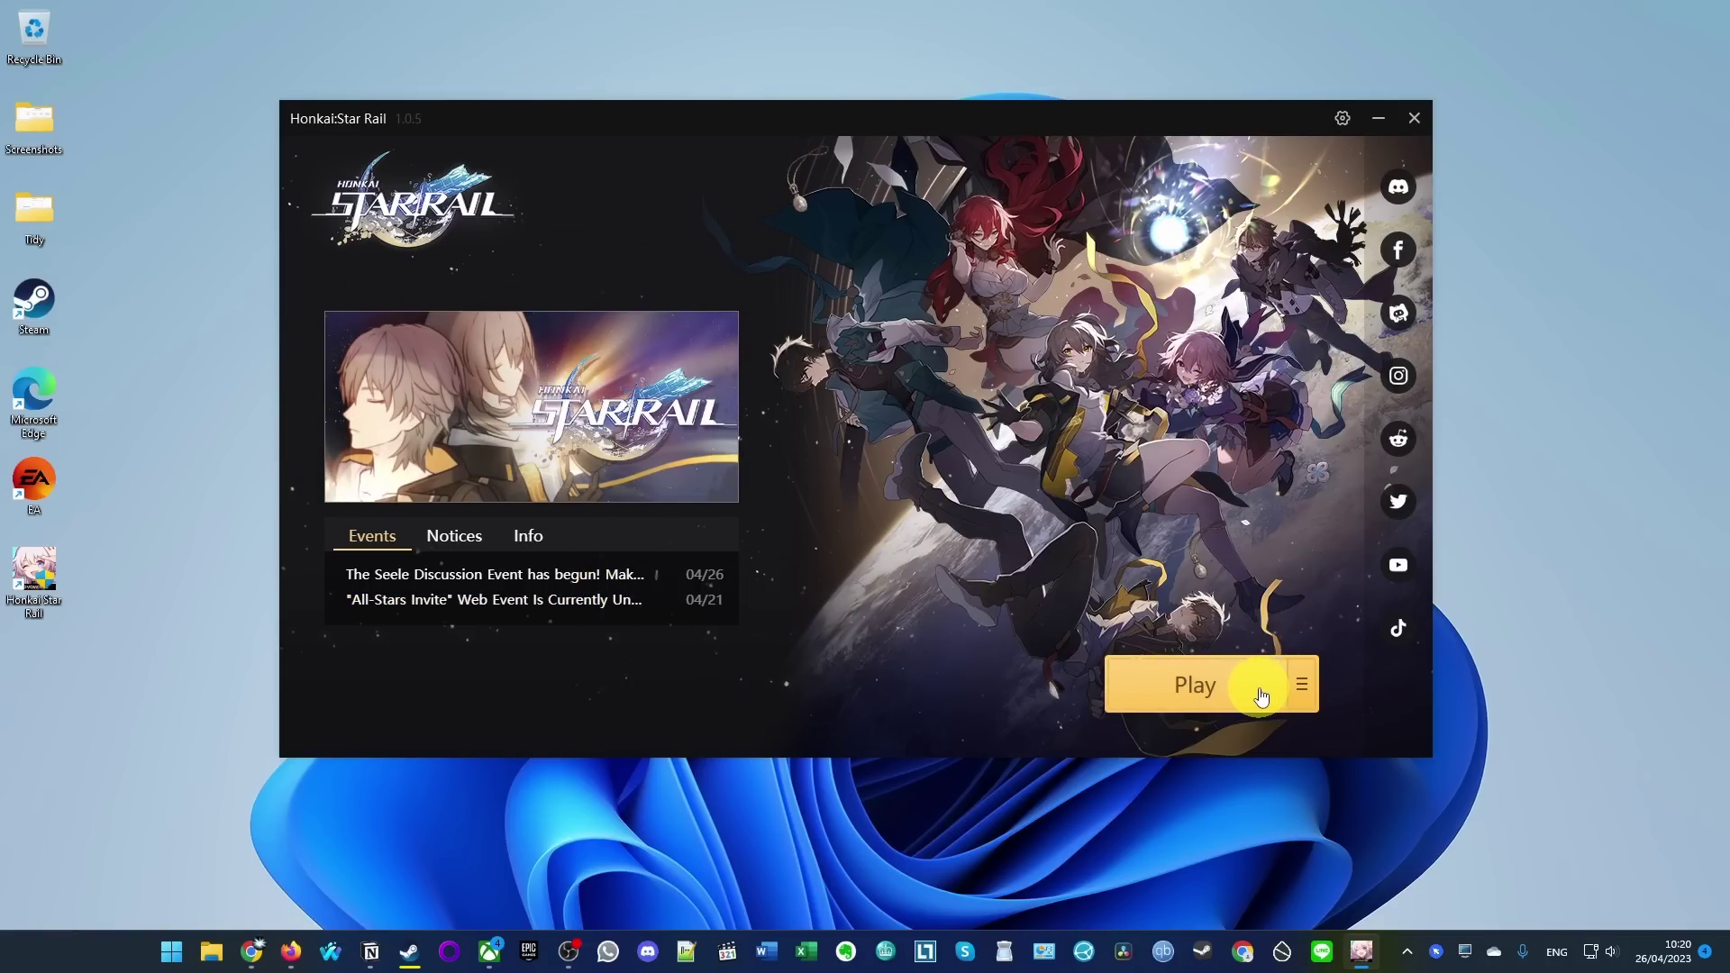
# Launch the game, enter the account e-mail, and request a verification code by solving the captcha
pyautogui.click(1259, 694)
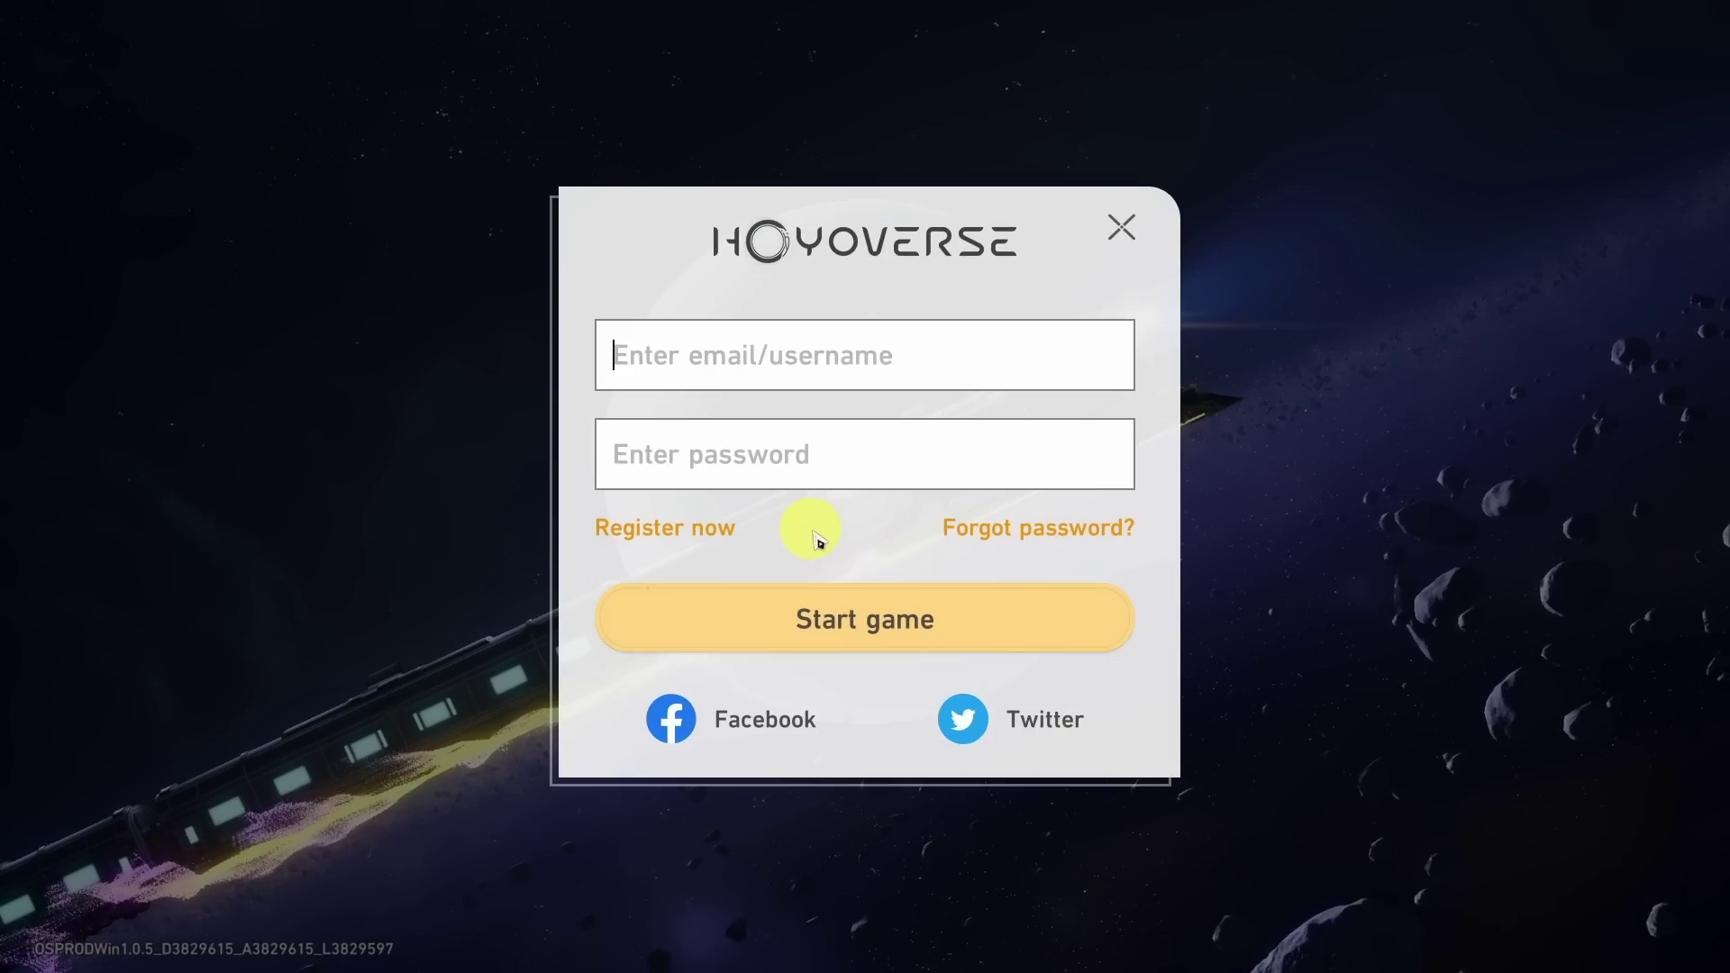
pyautogui.click(715, 364)
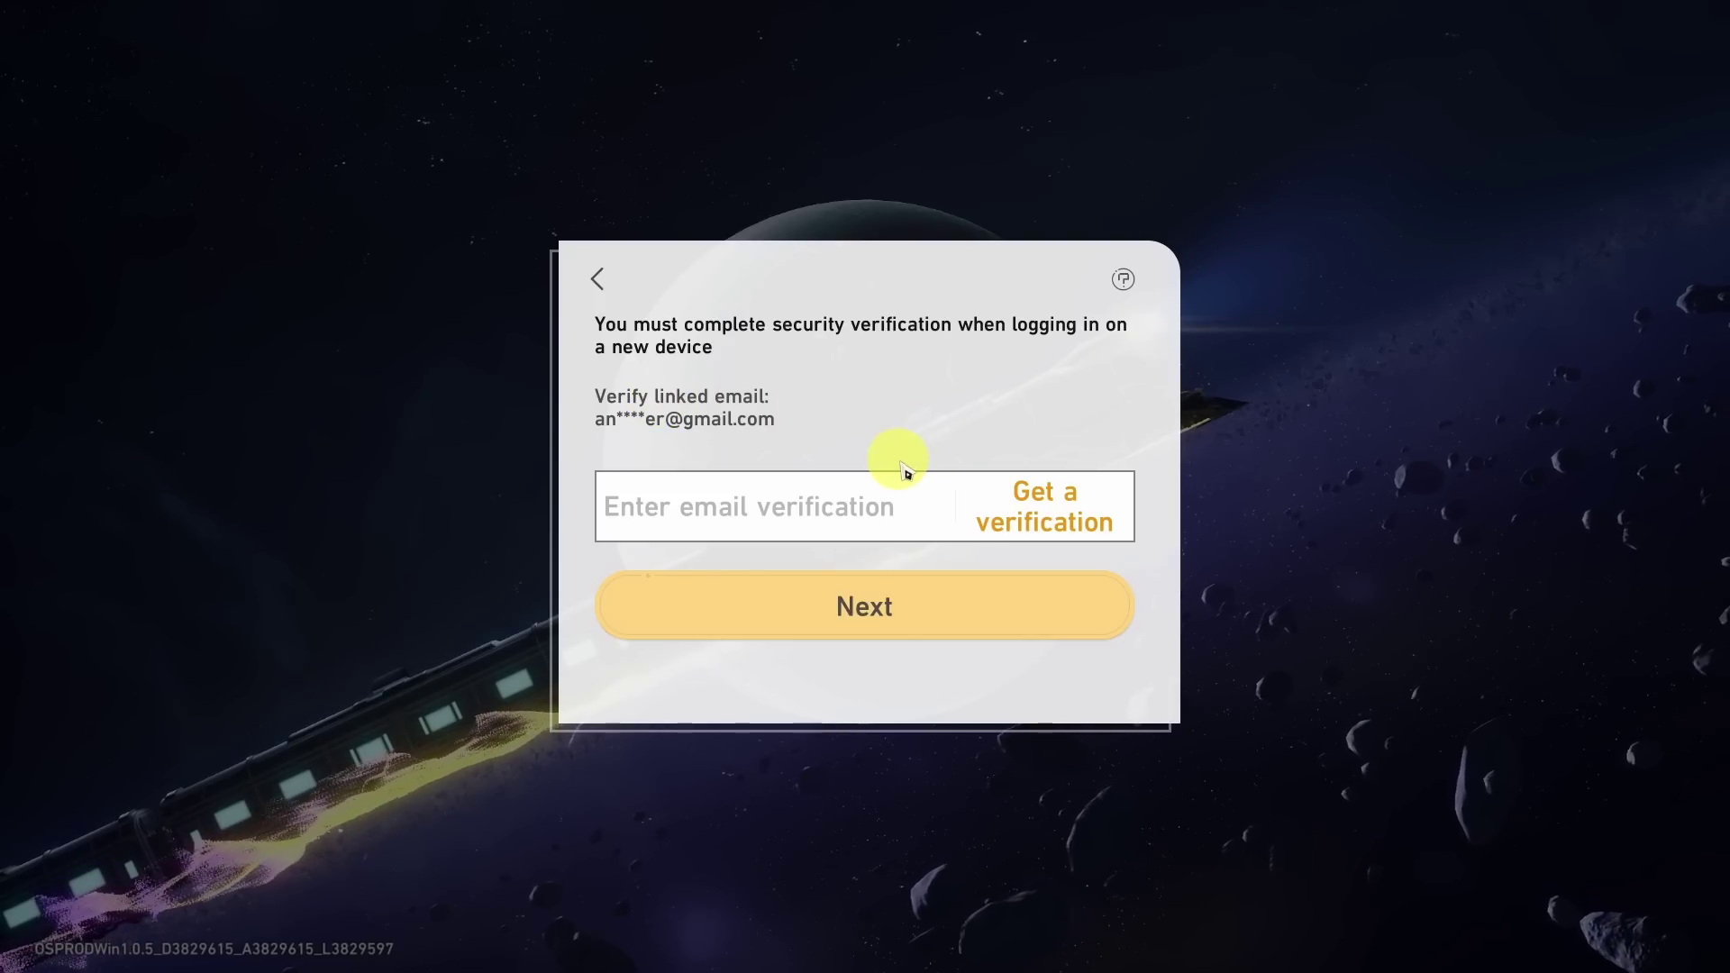
pyautogui.click(1043, 511)
pyautogui.moveTo(887, 564); pyautogui.dragTo(893, 564)
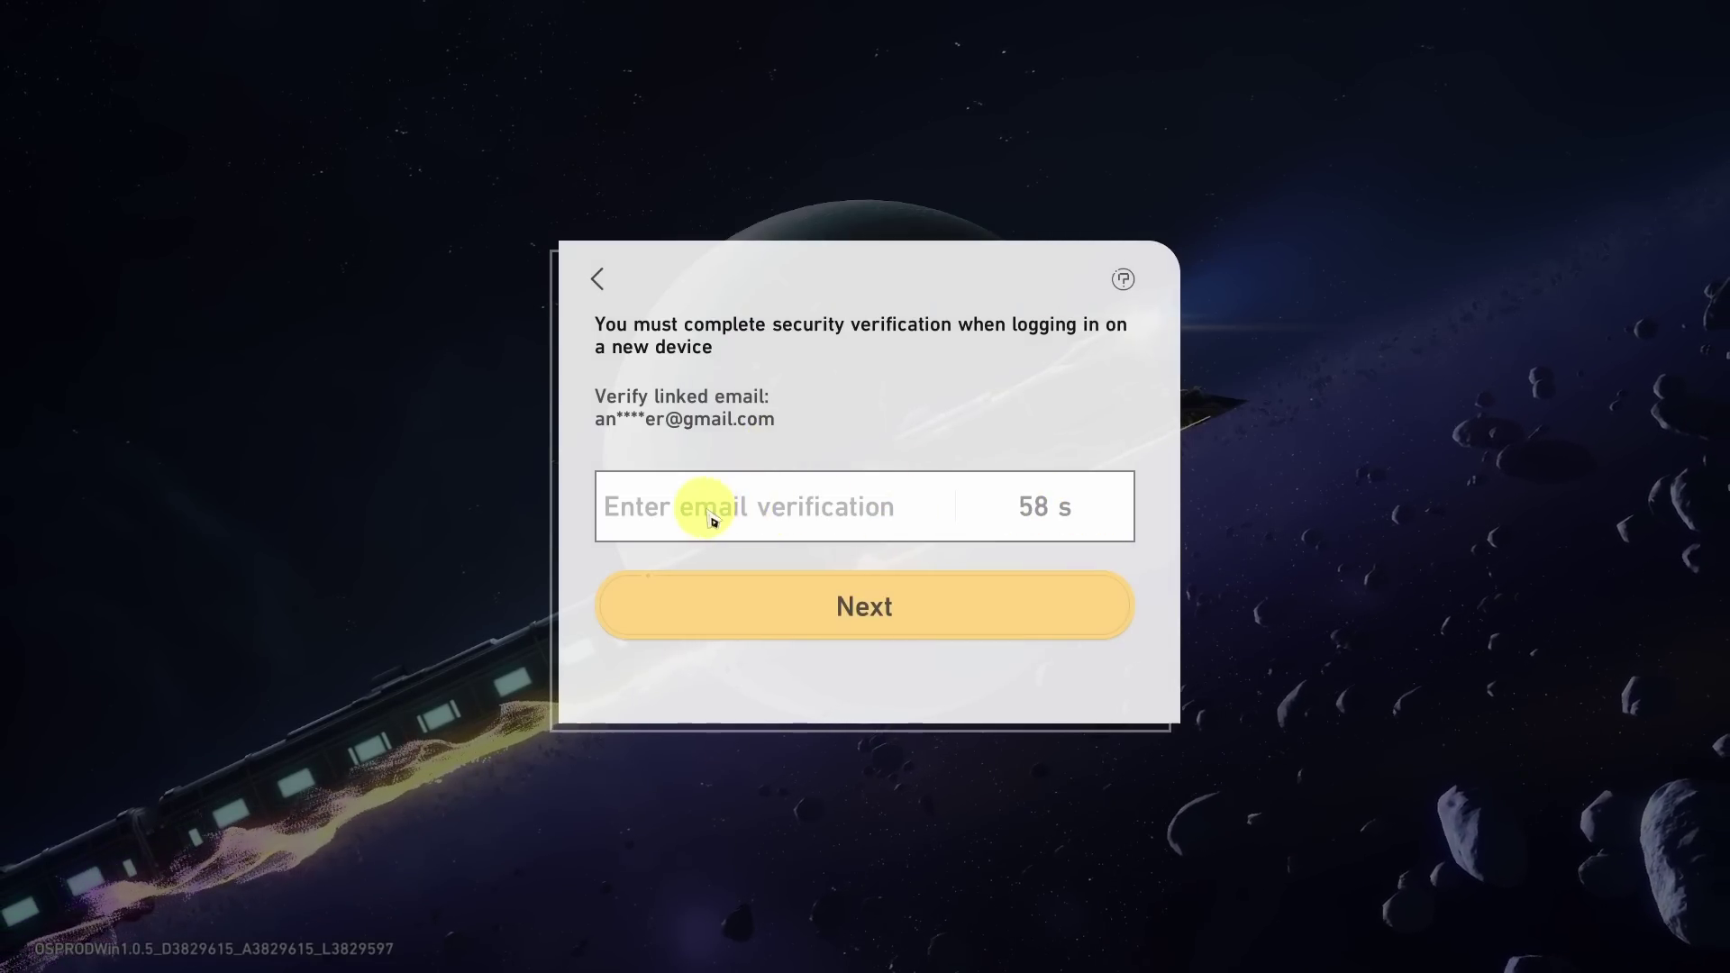
# Enter the emailed verification code and tick Agree to all on the Terms notice
pyautogui.click(664, 501)
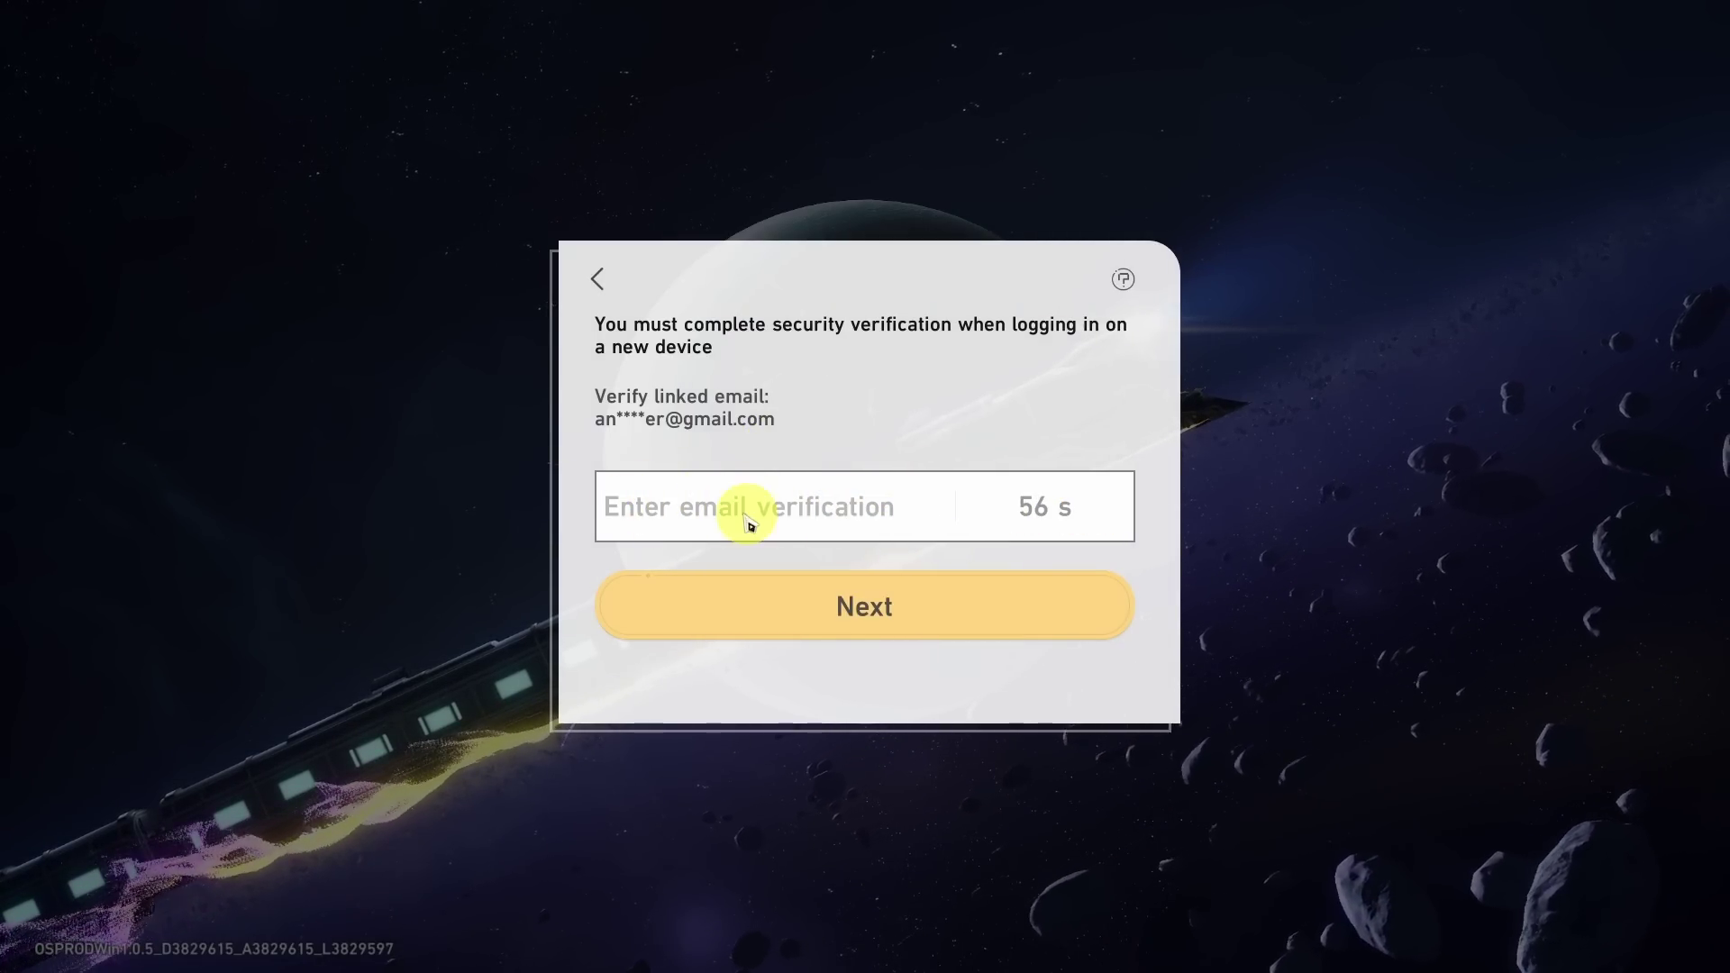
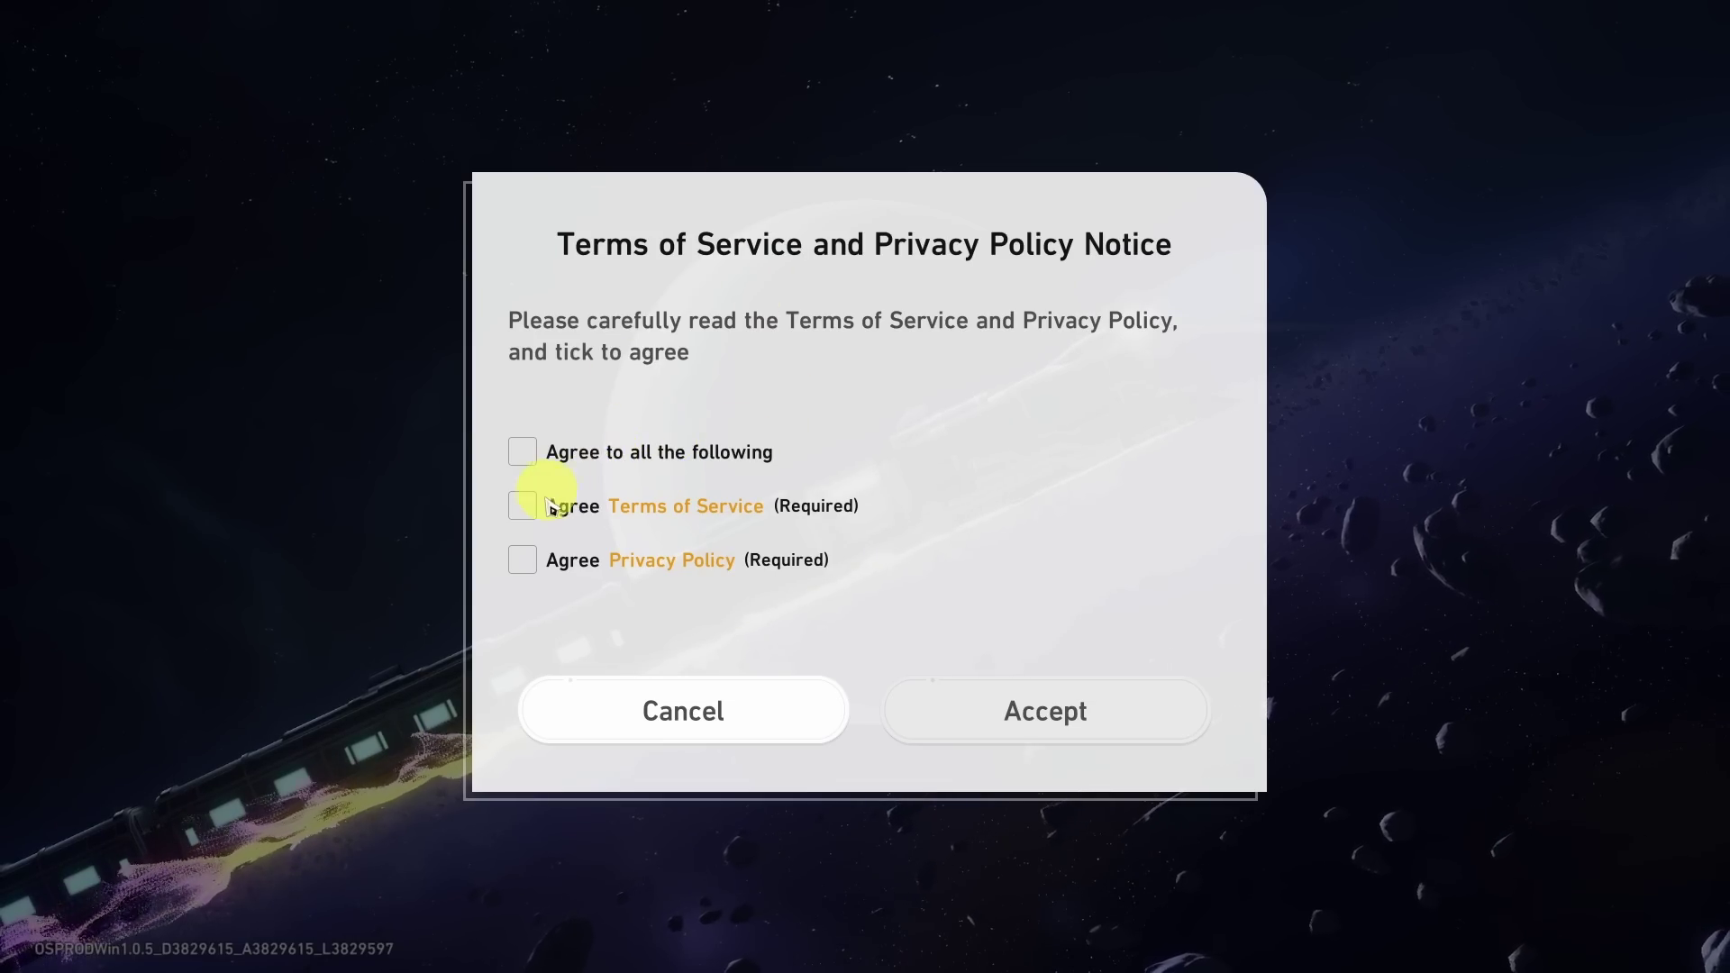
pyautogui.click(544, 517)
pyautogui.click(527, 451)
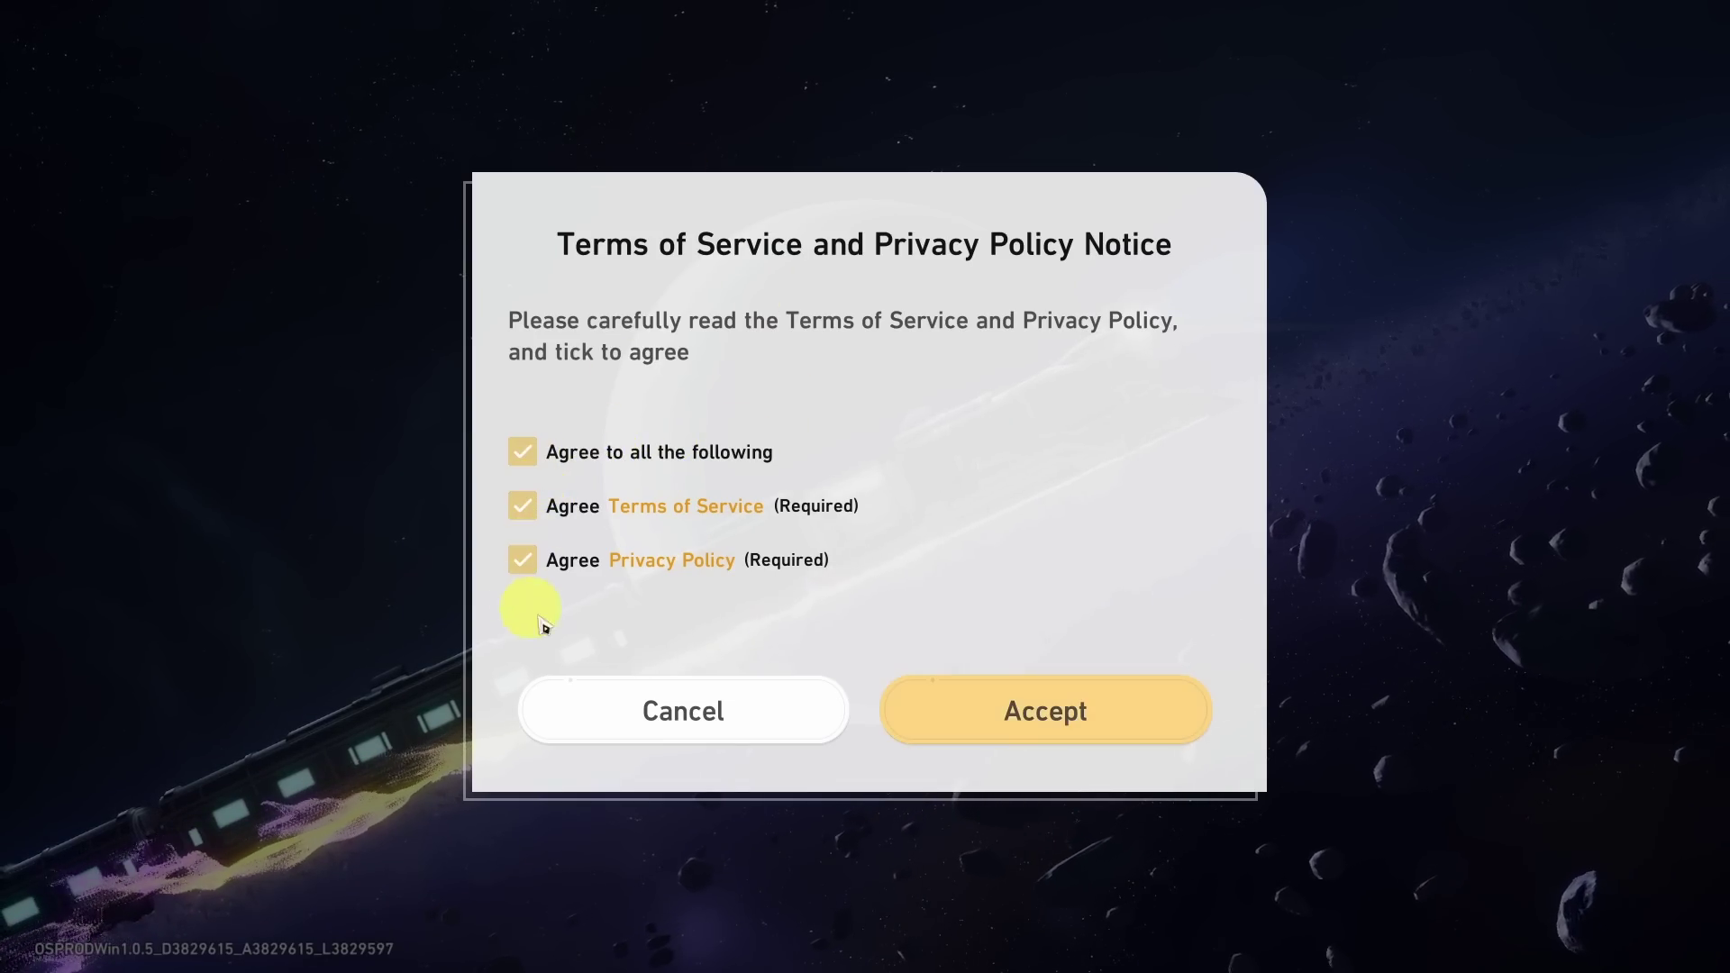
# Accept the terms and confirm the Europe server in the server list
pyautogui.click(1037, 720)
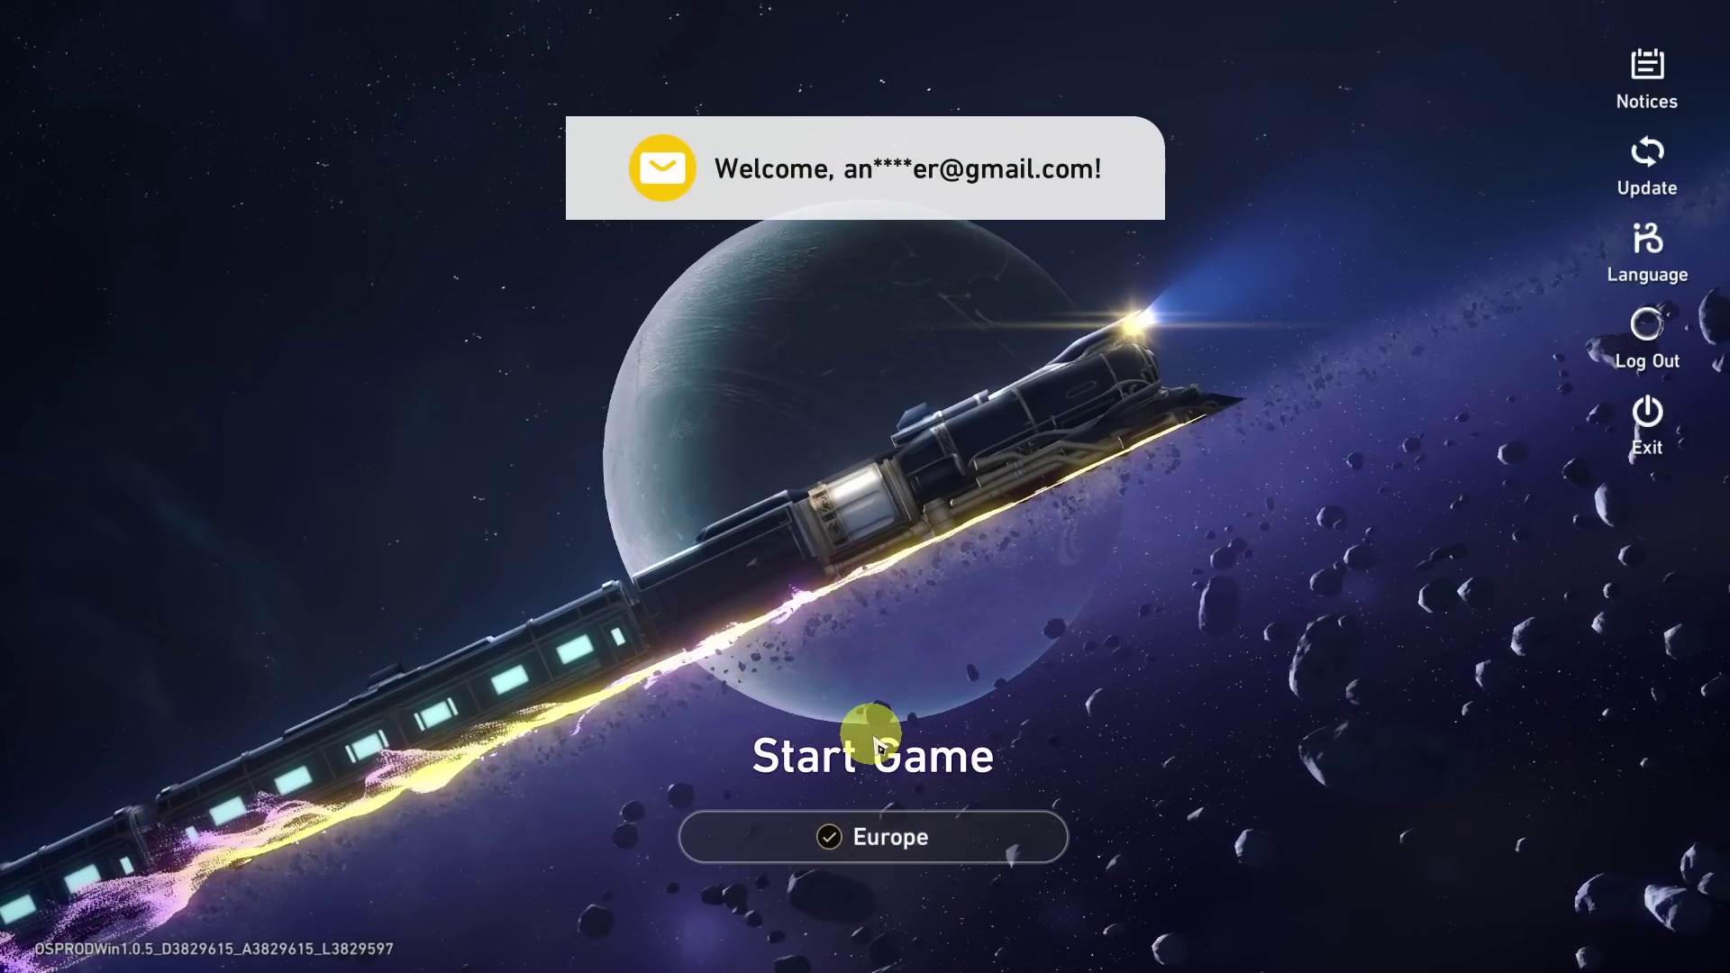
pyautogui.click(867, 838)
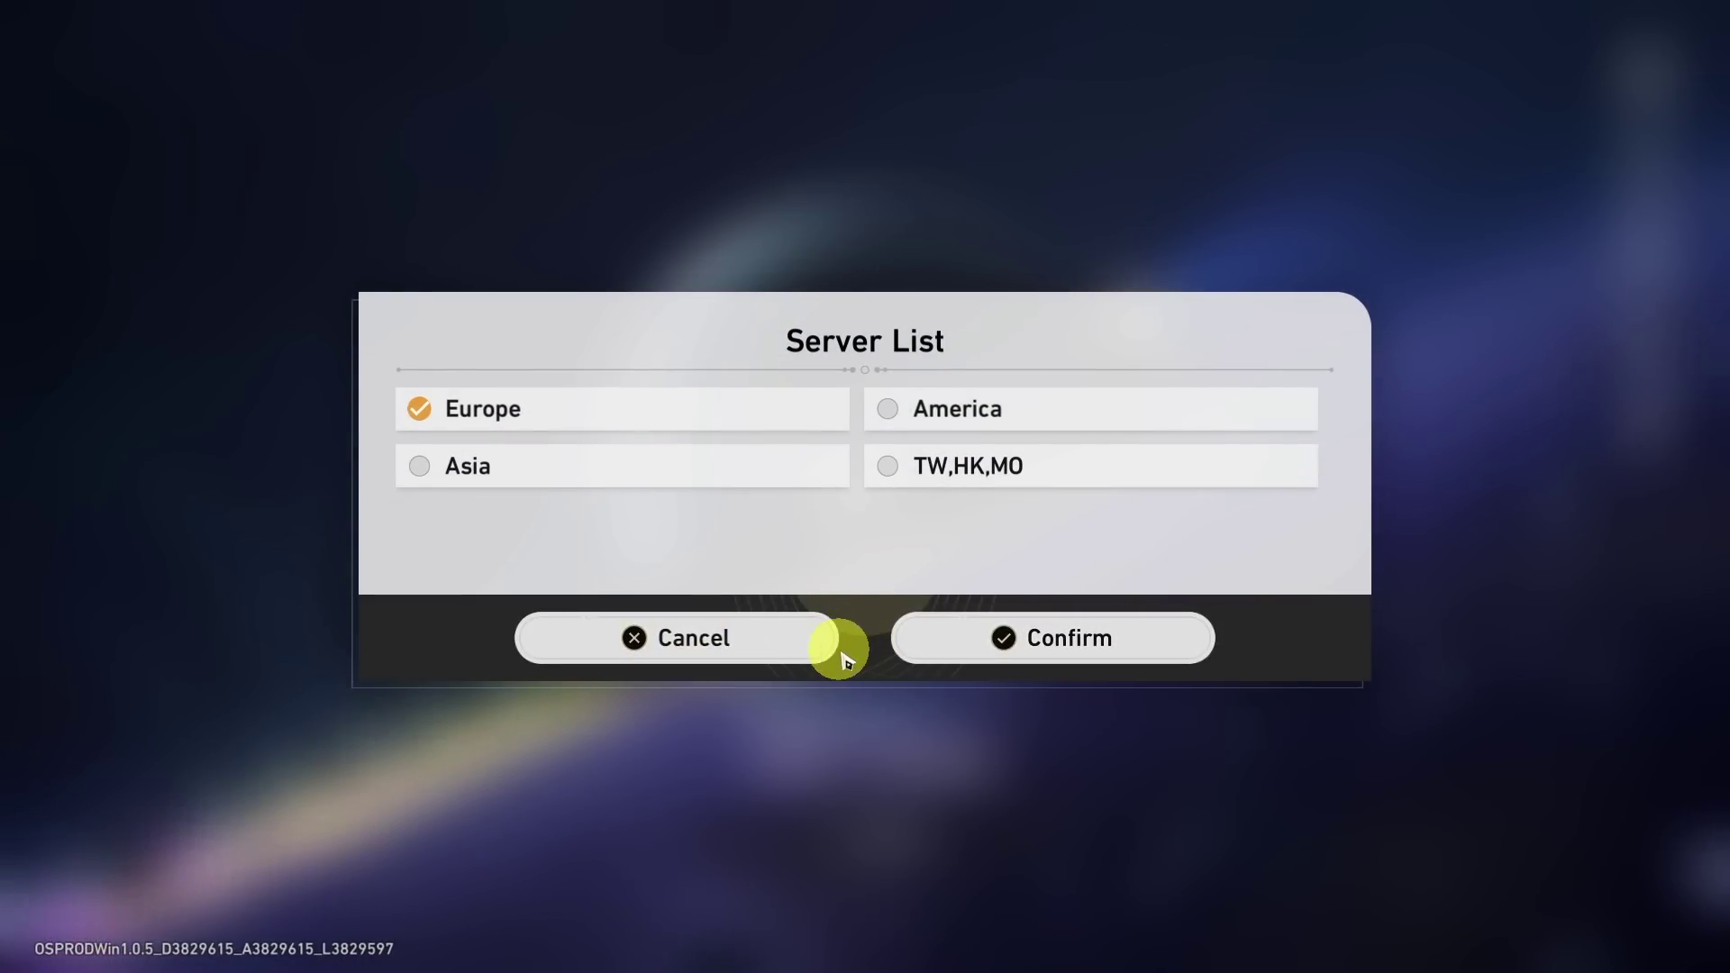
pyautogui.click(928, 650)
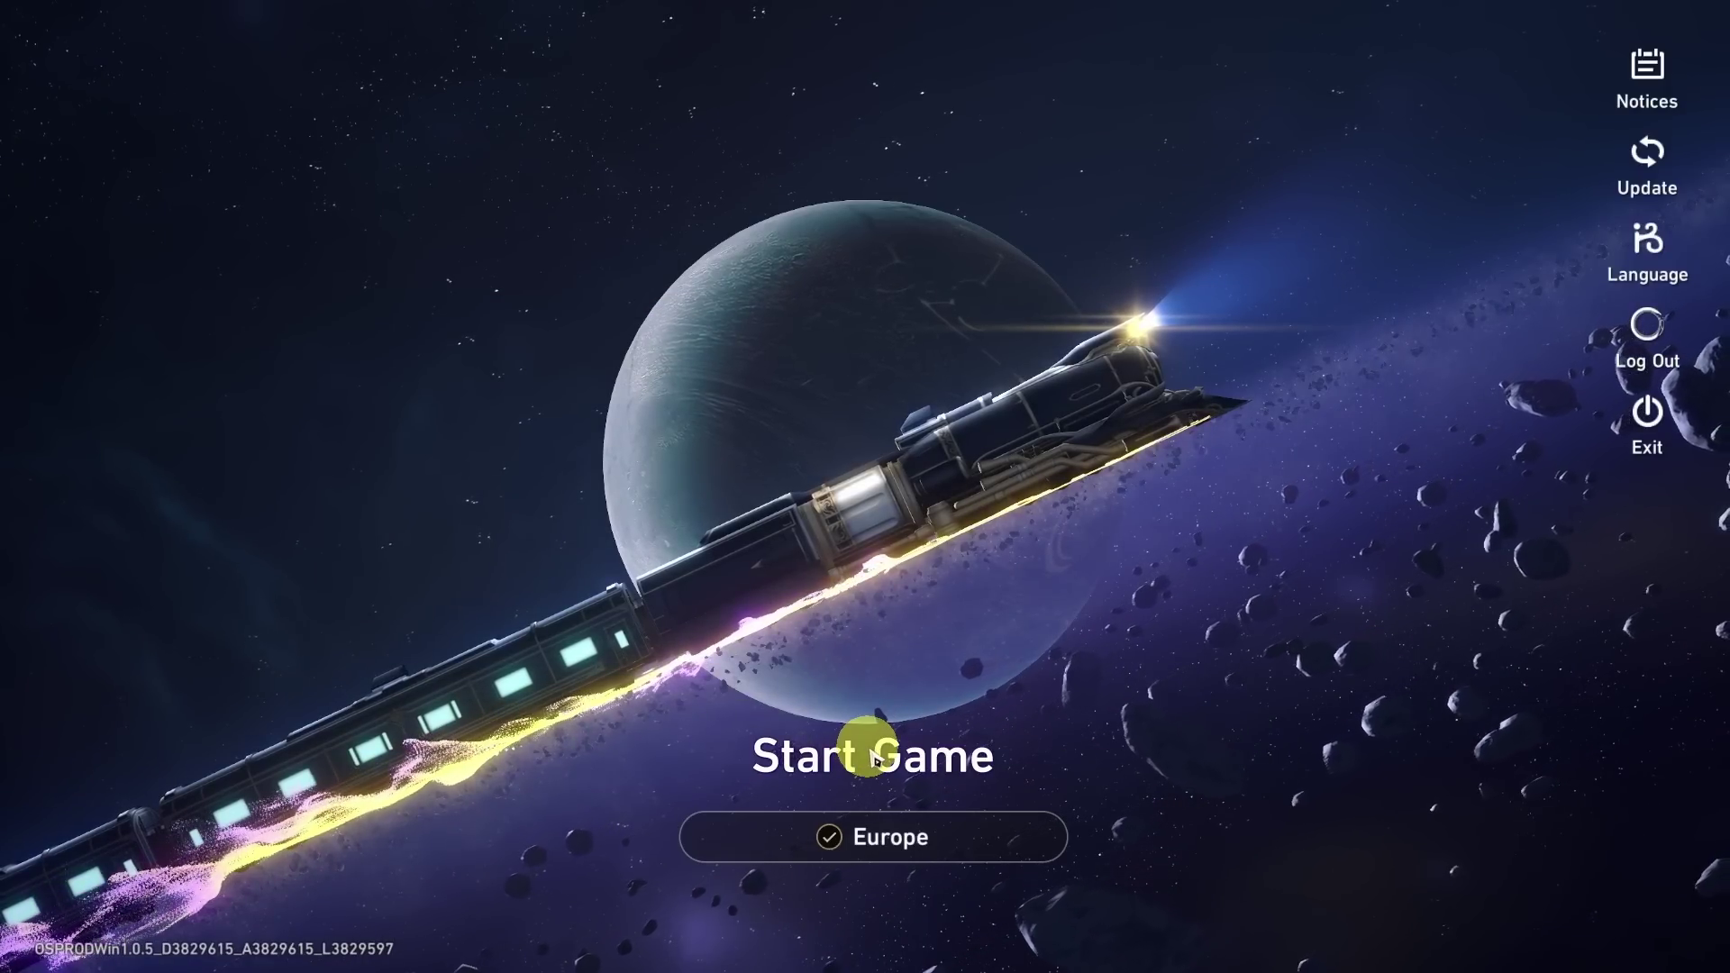
# Start the game, then close its window from the taskbar
pyautogui.click(868, 737)
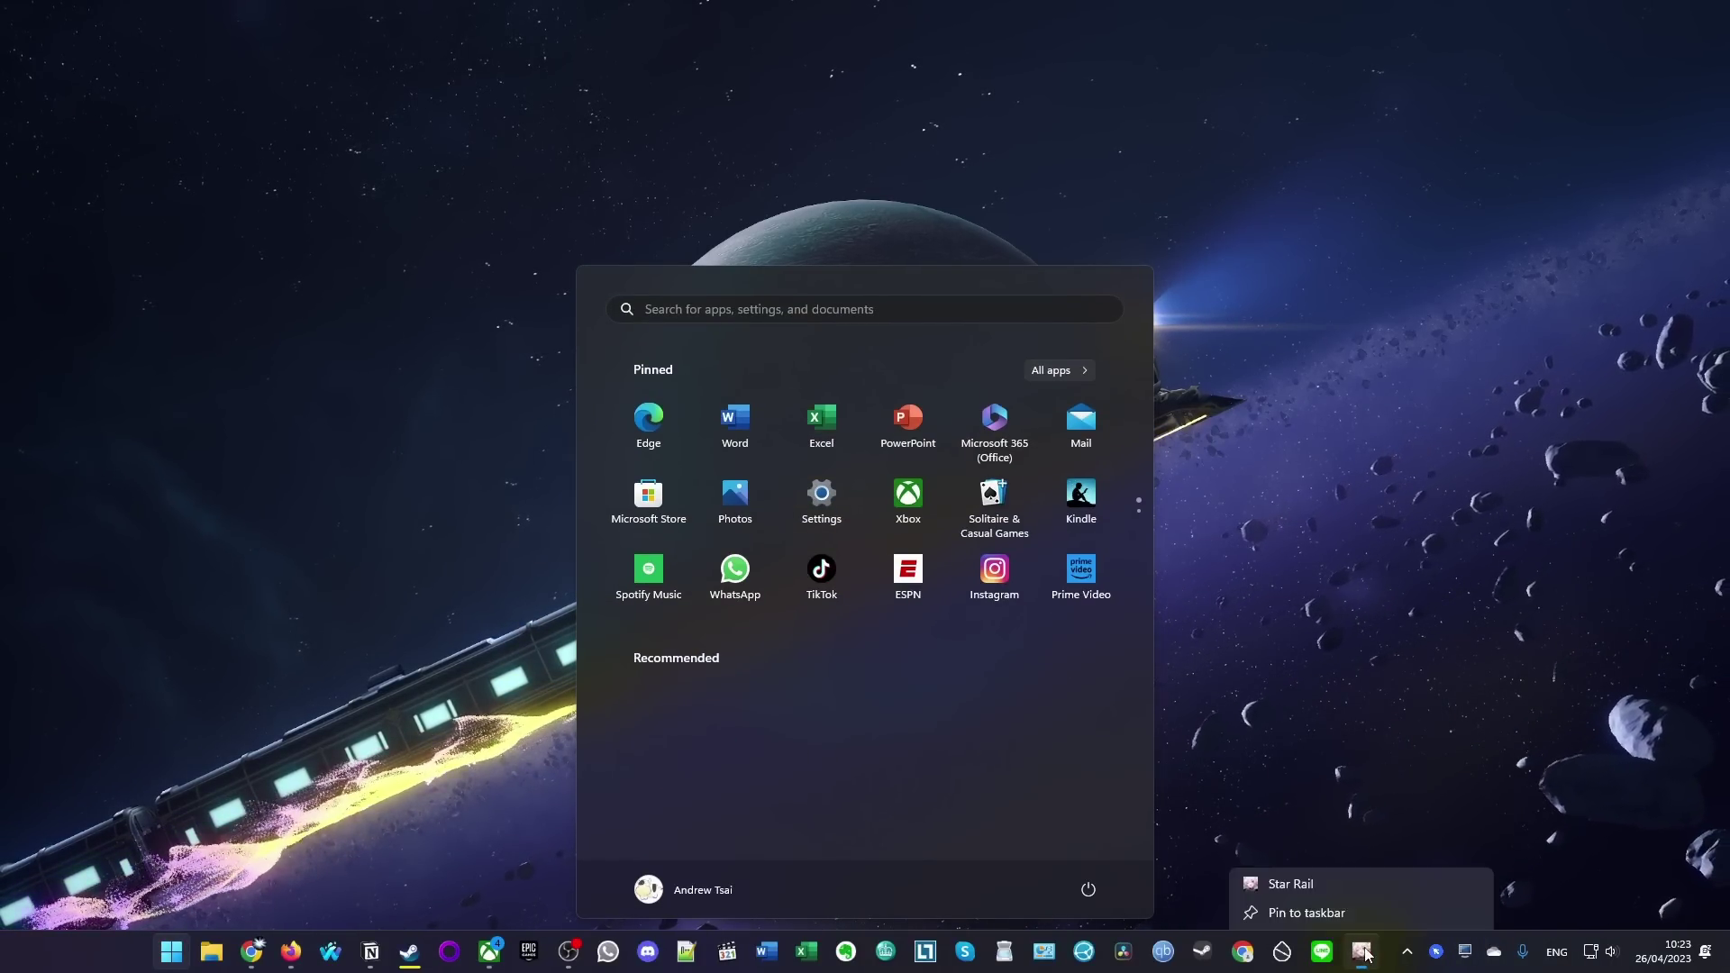
pyautogui.click(1366, 896)
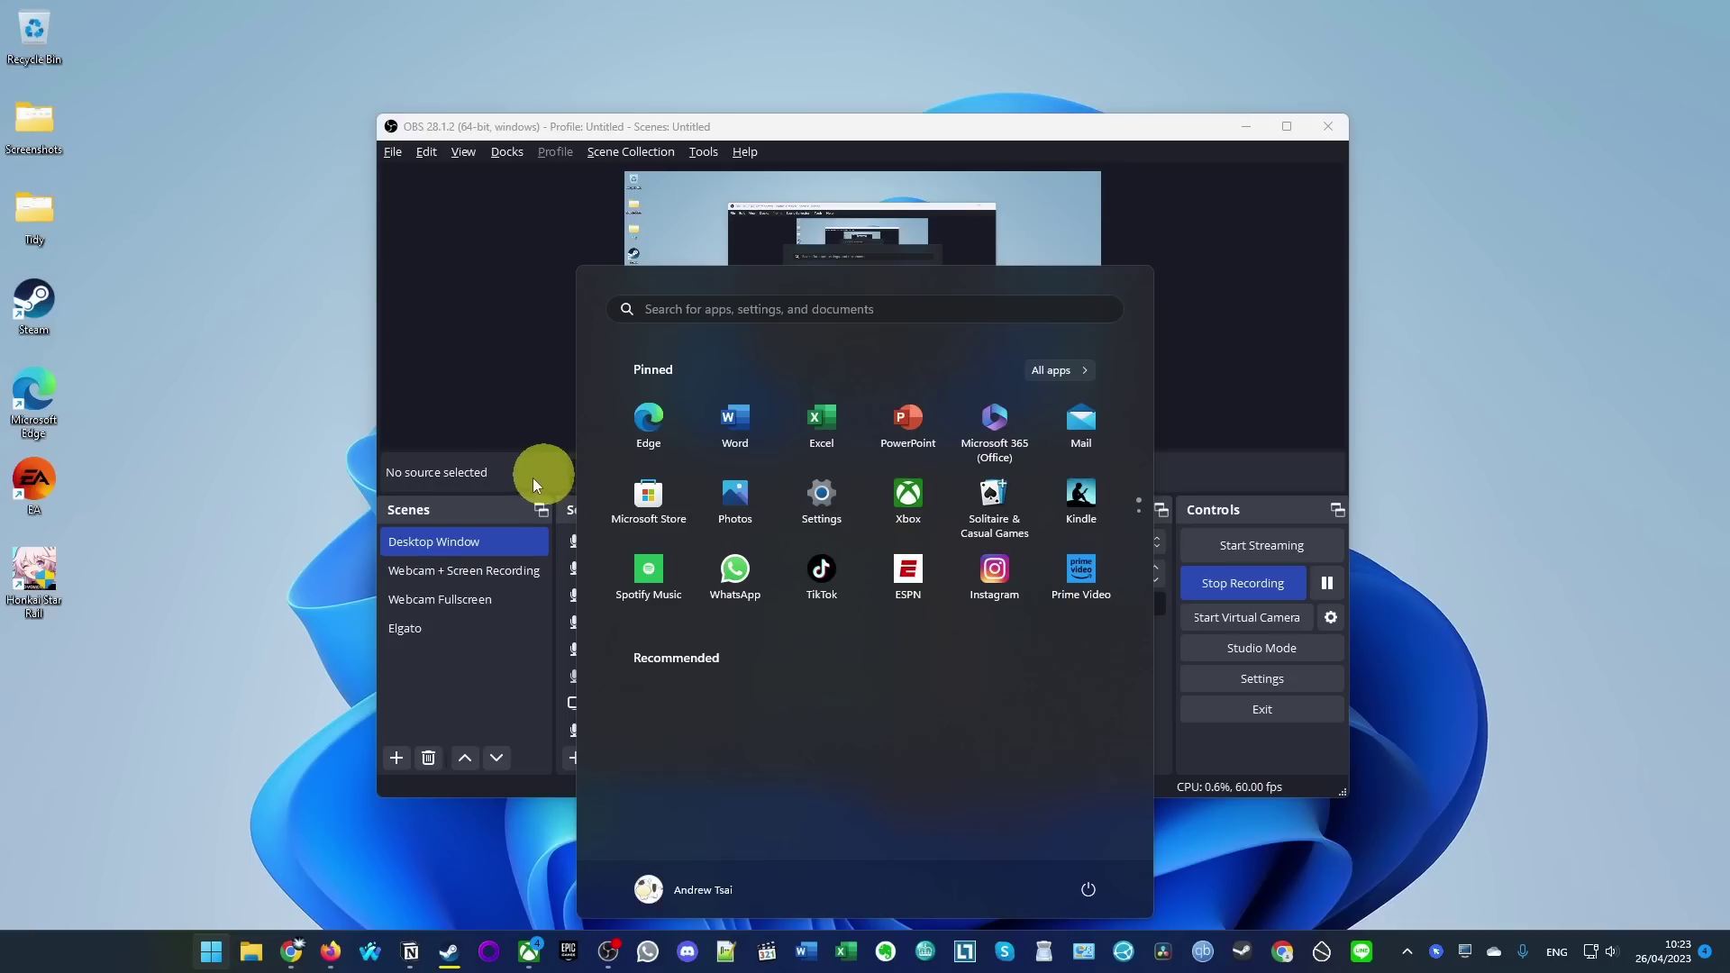
pyautogui.click(50, 587)
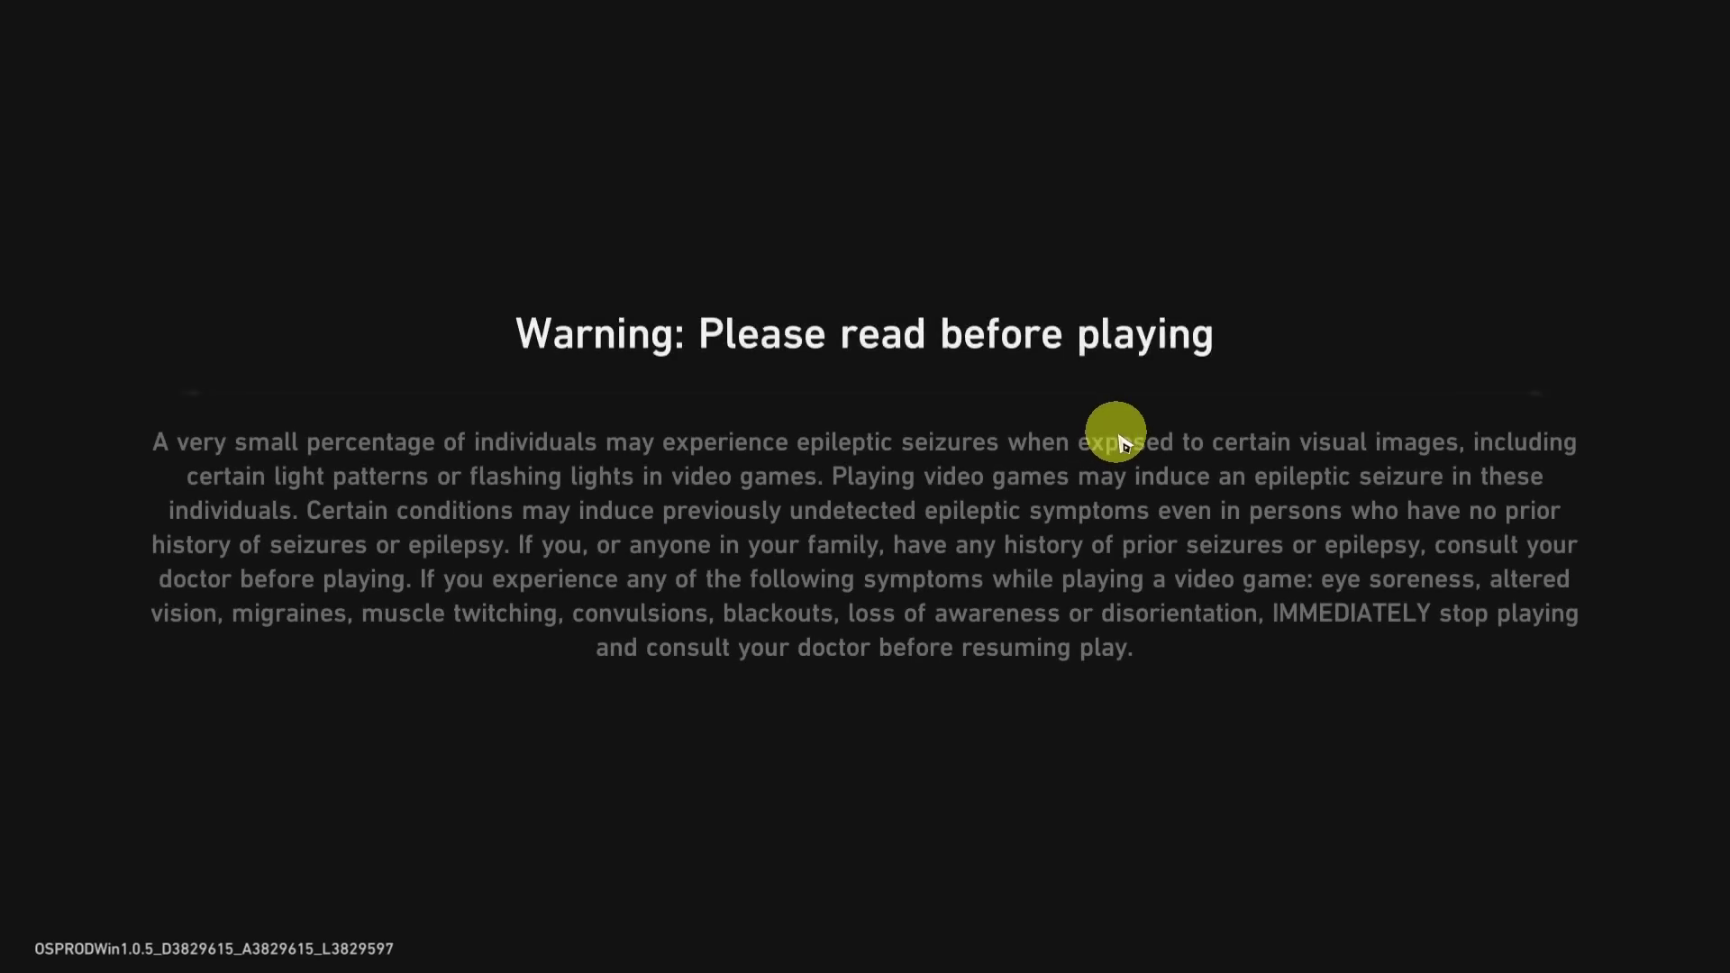
# Dismiss the epilepsy warning screen to continue into the Base Zone
pyautogui.click(843, 635)
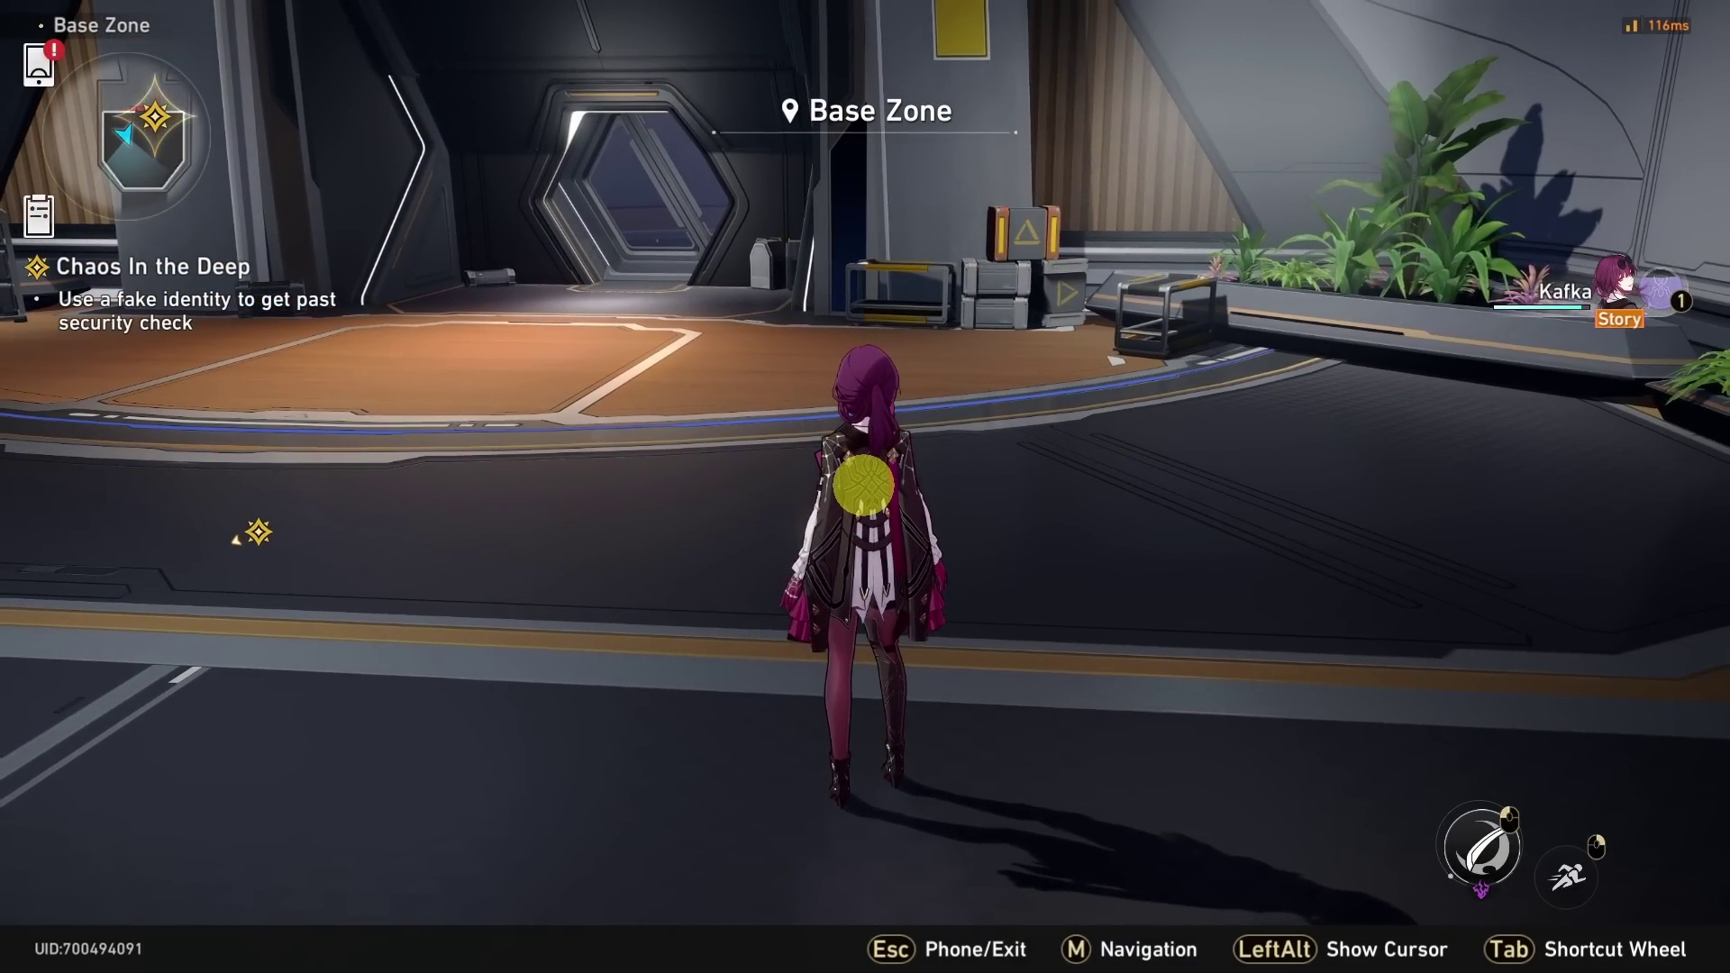
# In the phone menu's Graphics Settings, change the resolution to windowed 1440×900 and return to the game
pyautogui.press('Escape')
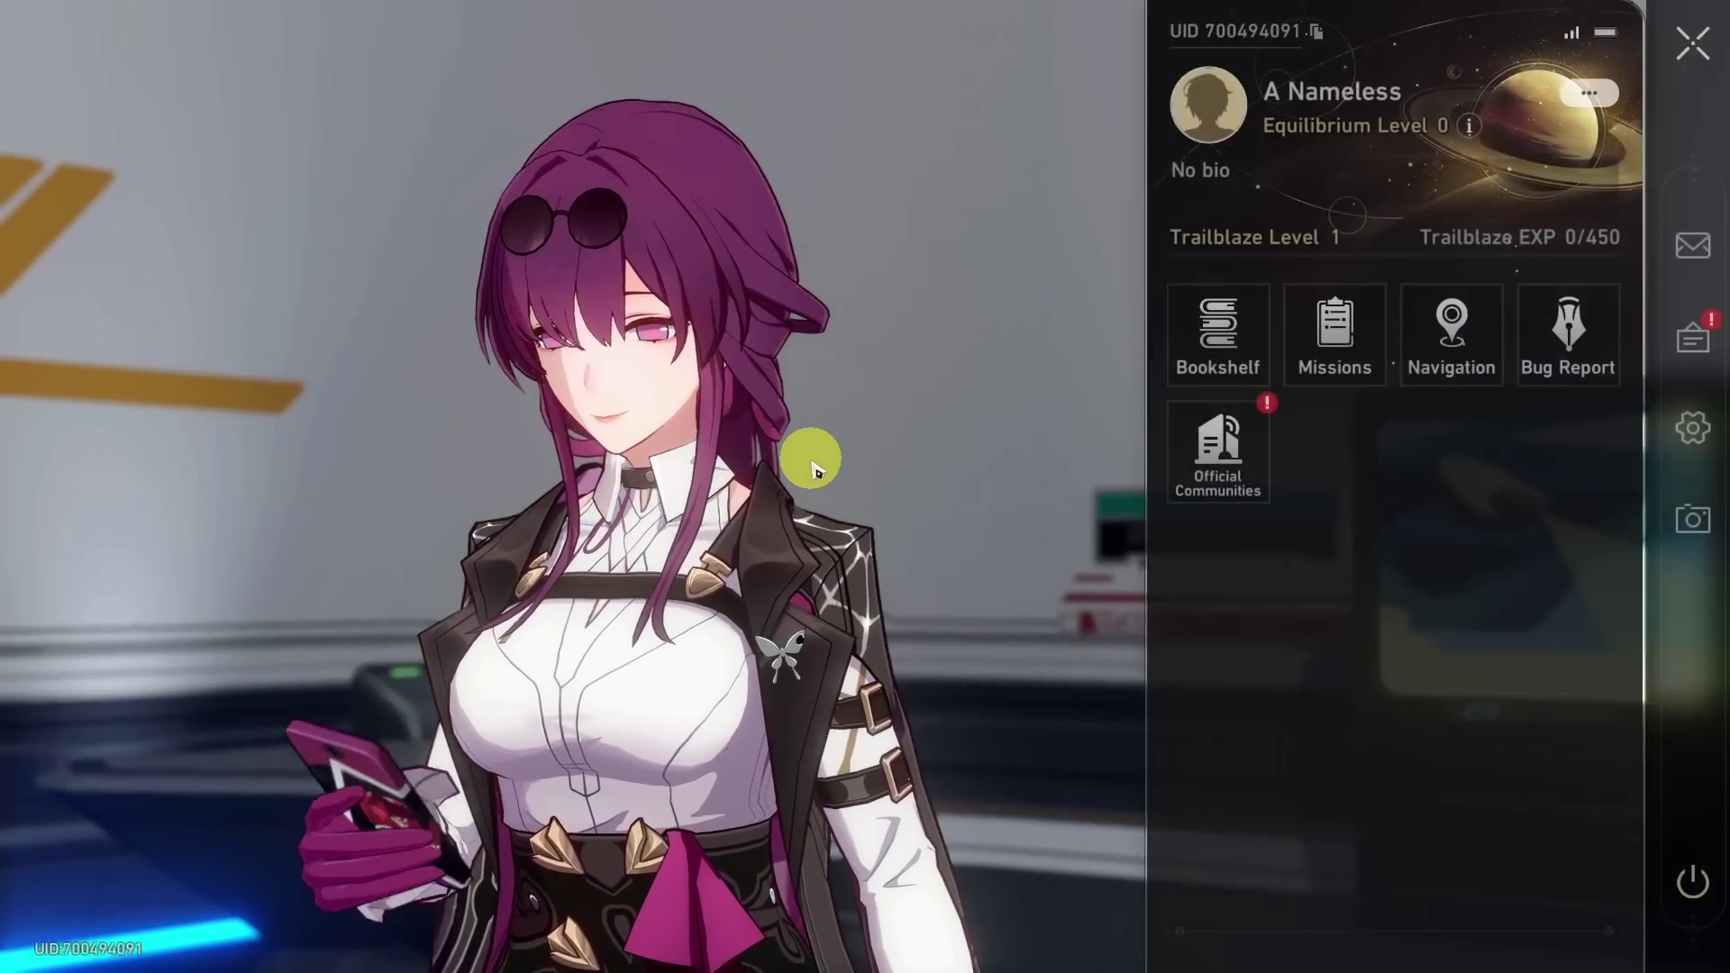
pyautogui.click(1681, 426)
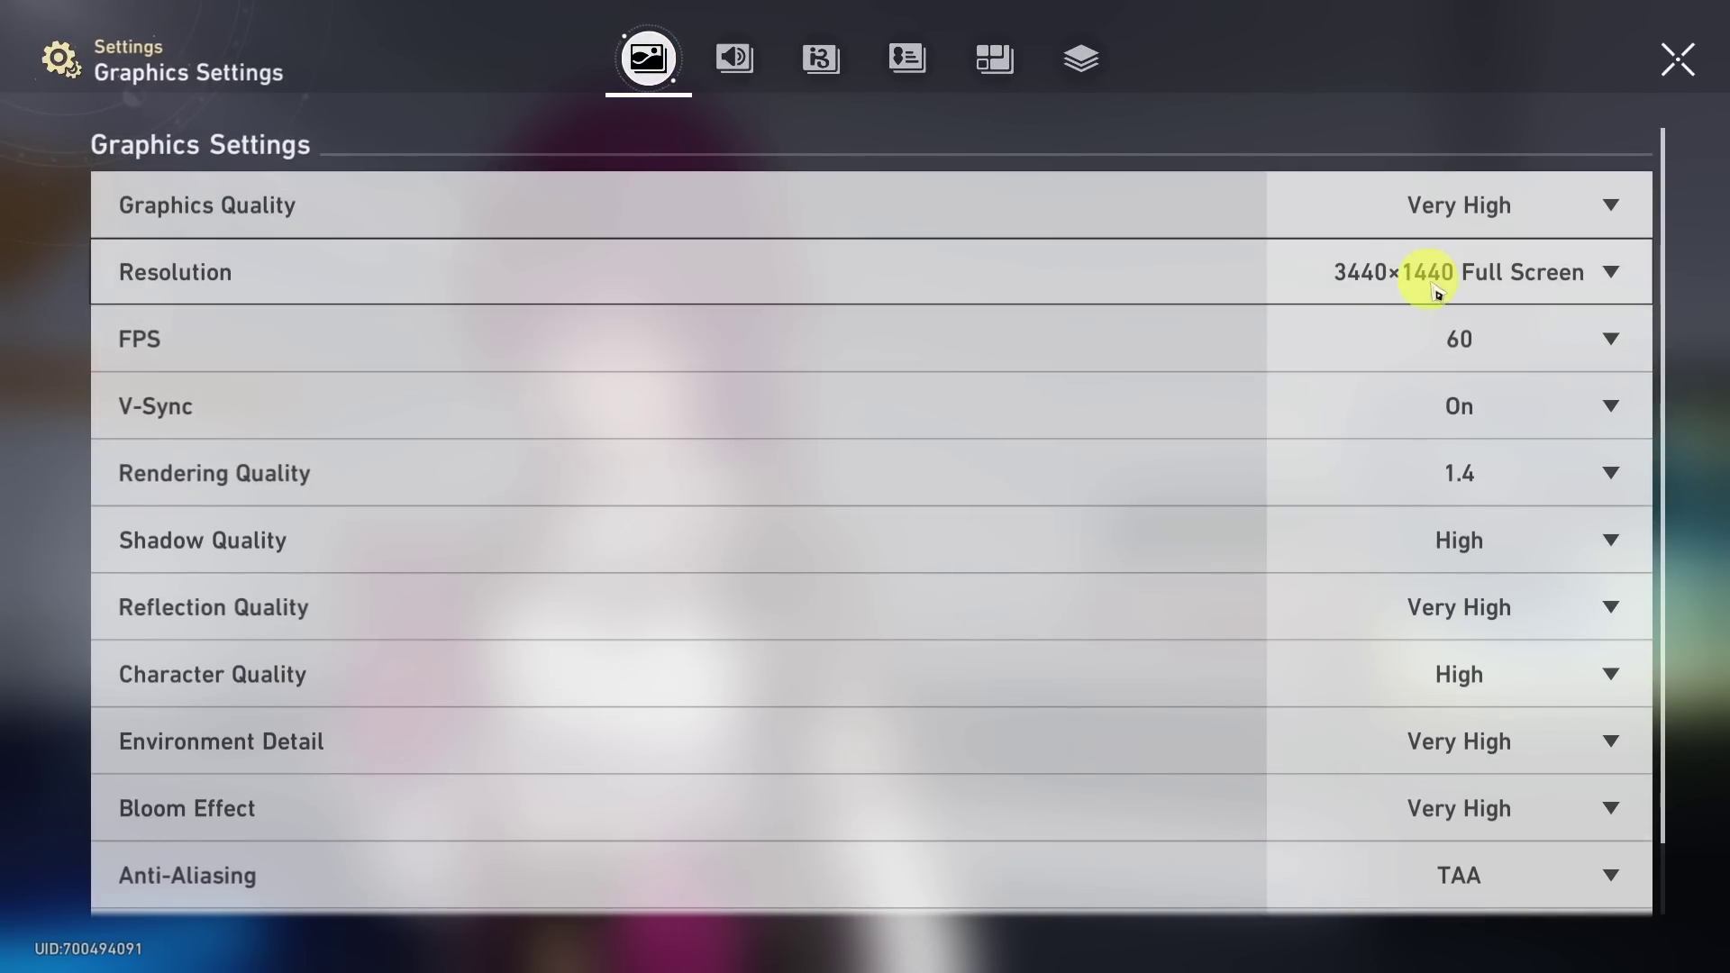
pyautogui.click(1488, 275)
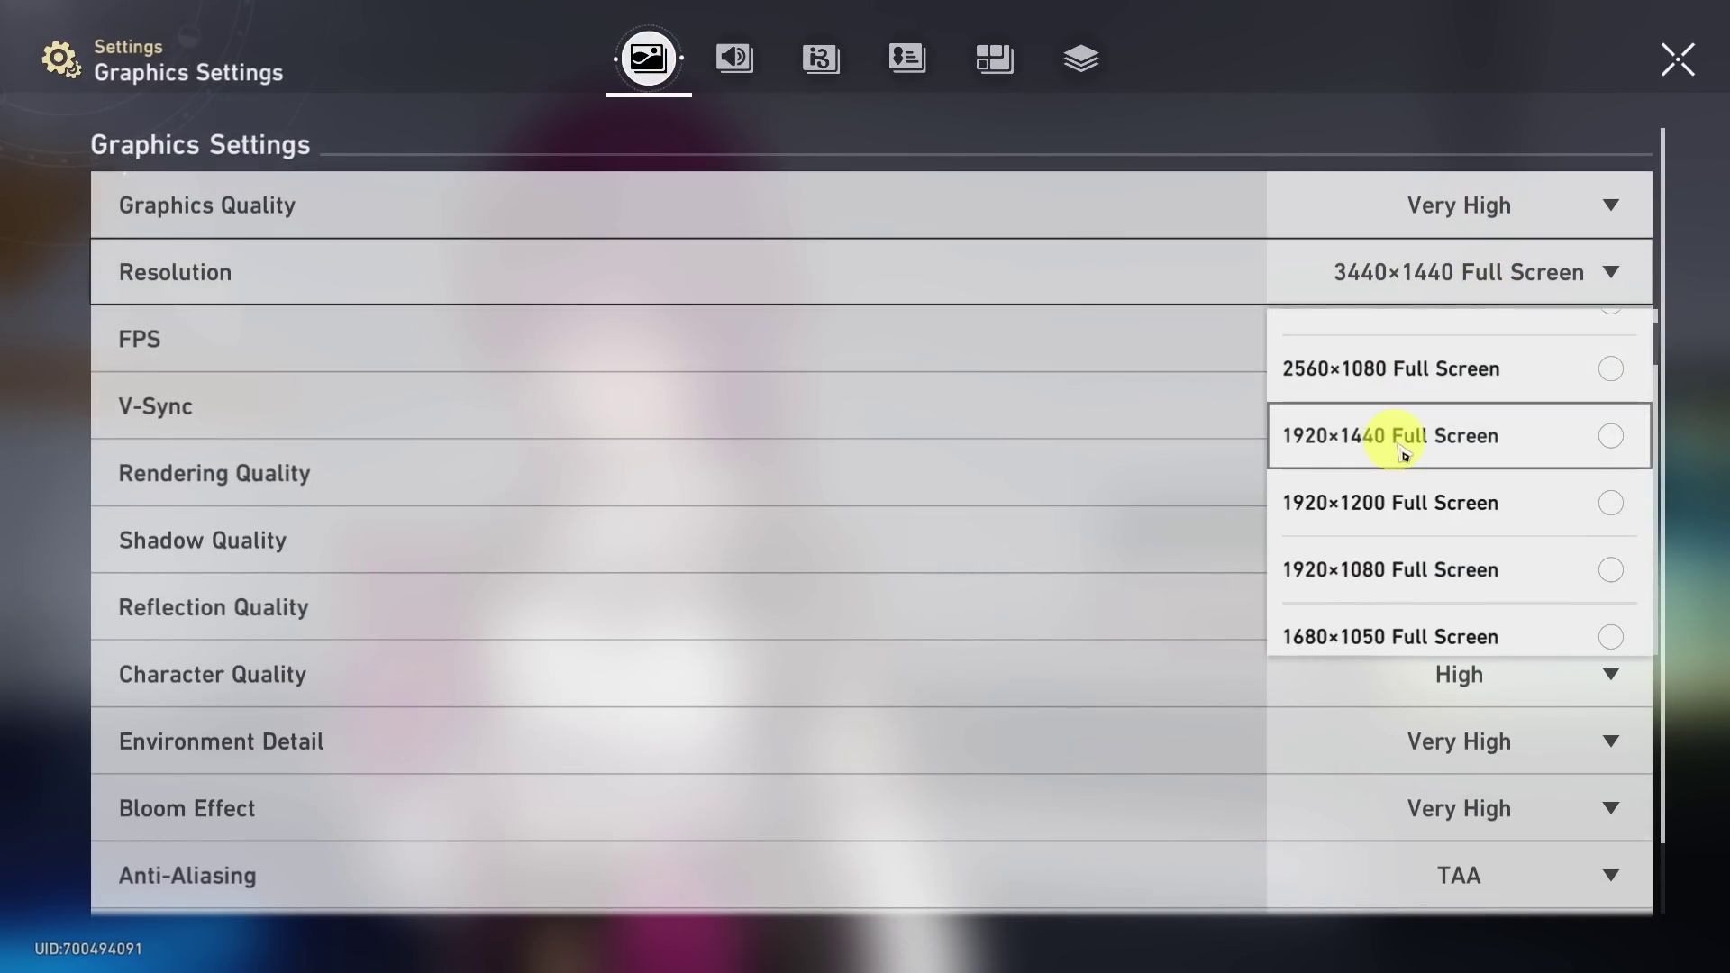
pyautogui.scroll(-3, 1403, 453)
pyautogui.scroll(-2, 1403, 456)
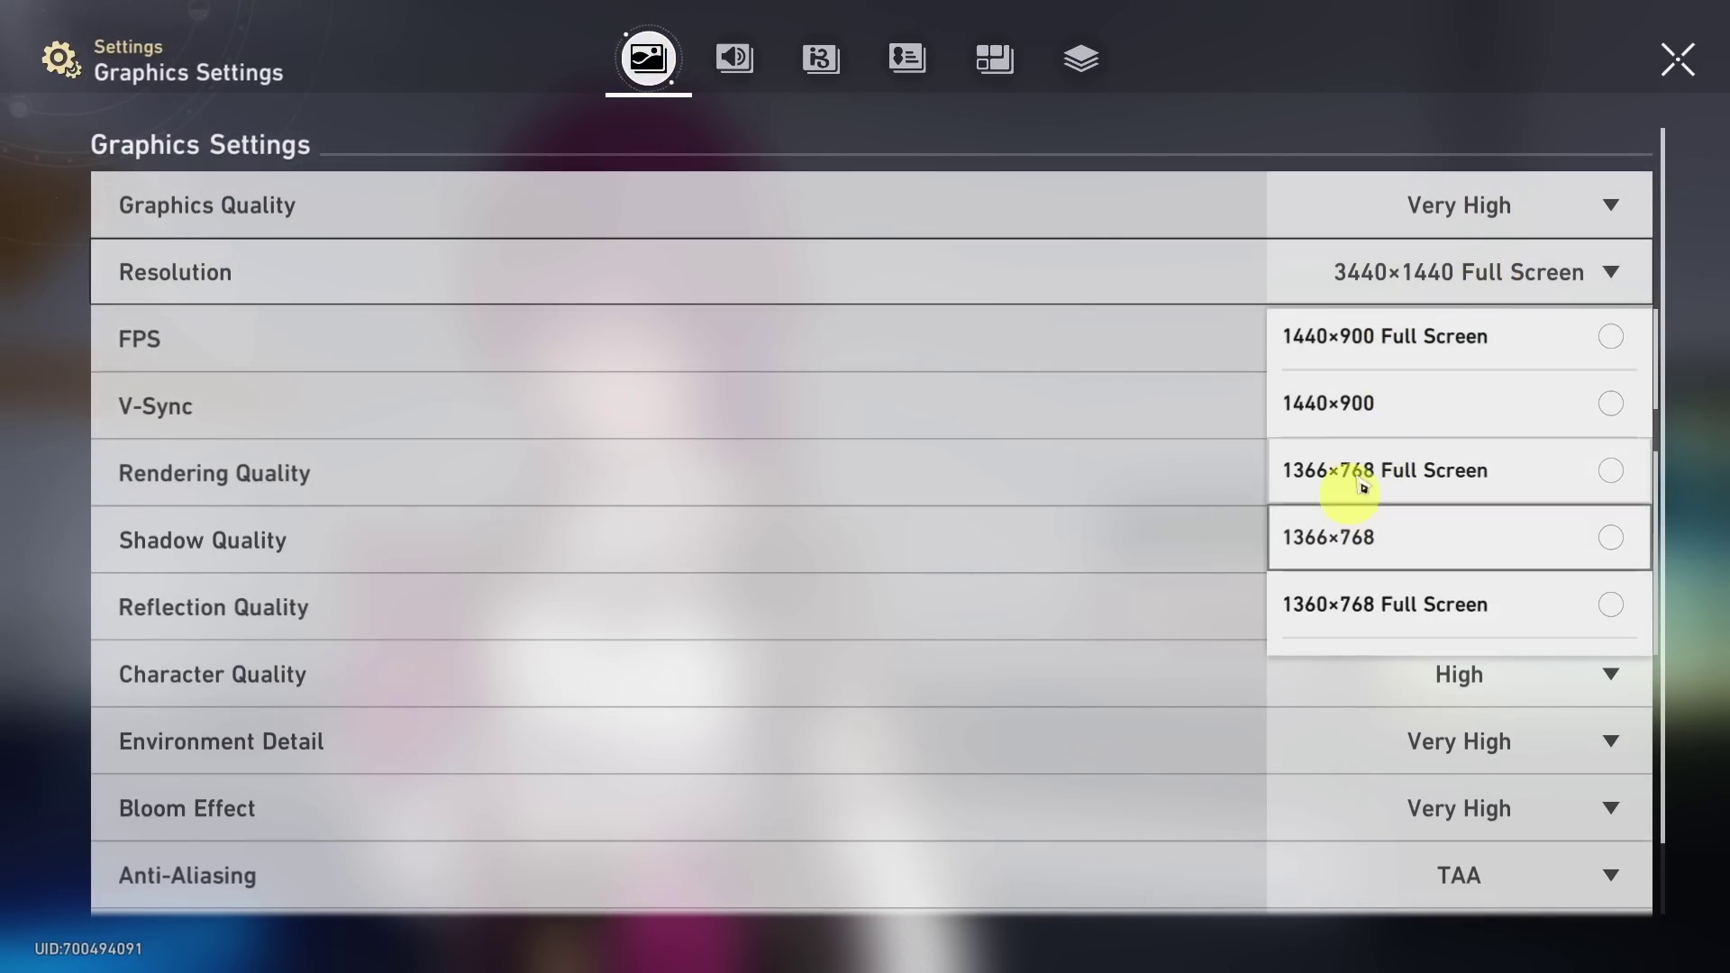
pyautogui.click(1365, 404)
pyautogui.press('Escape')
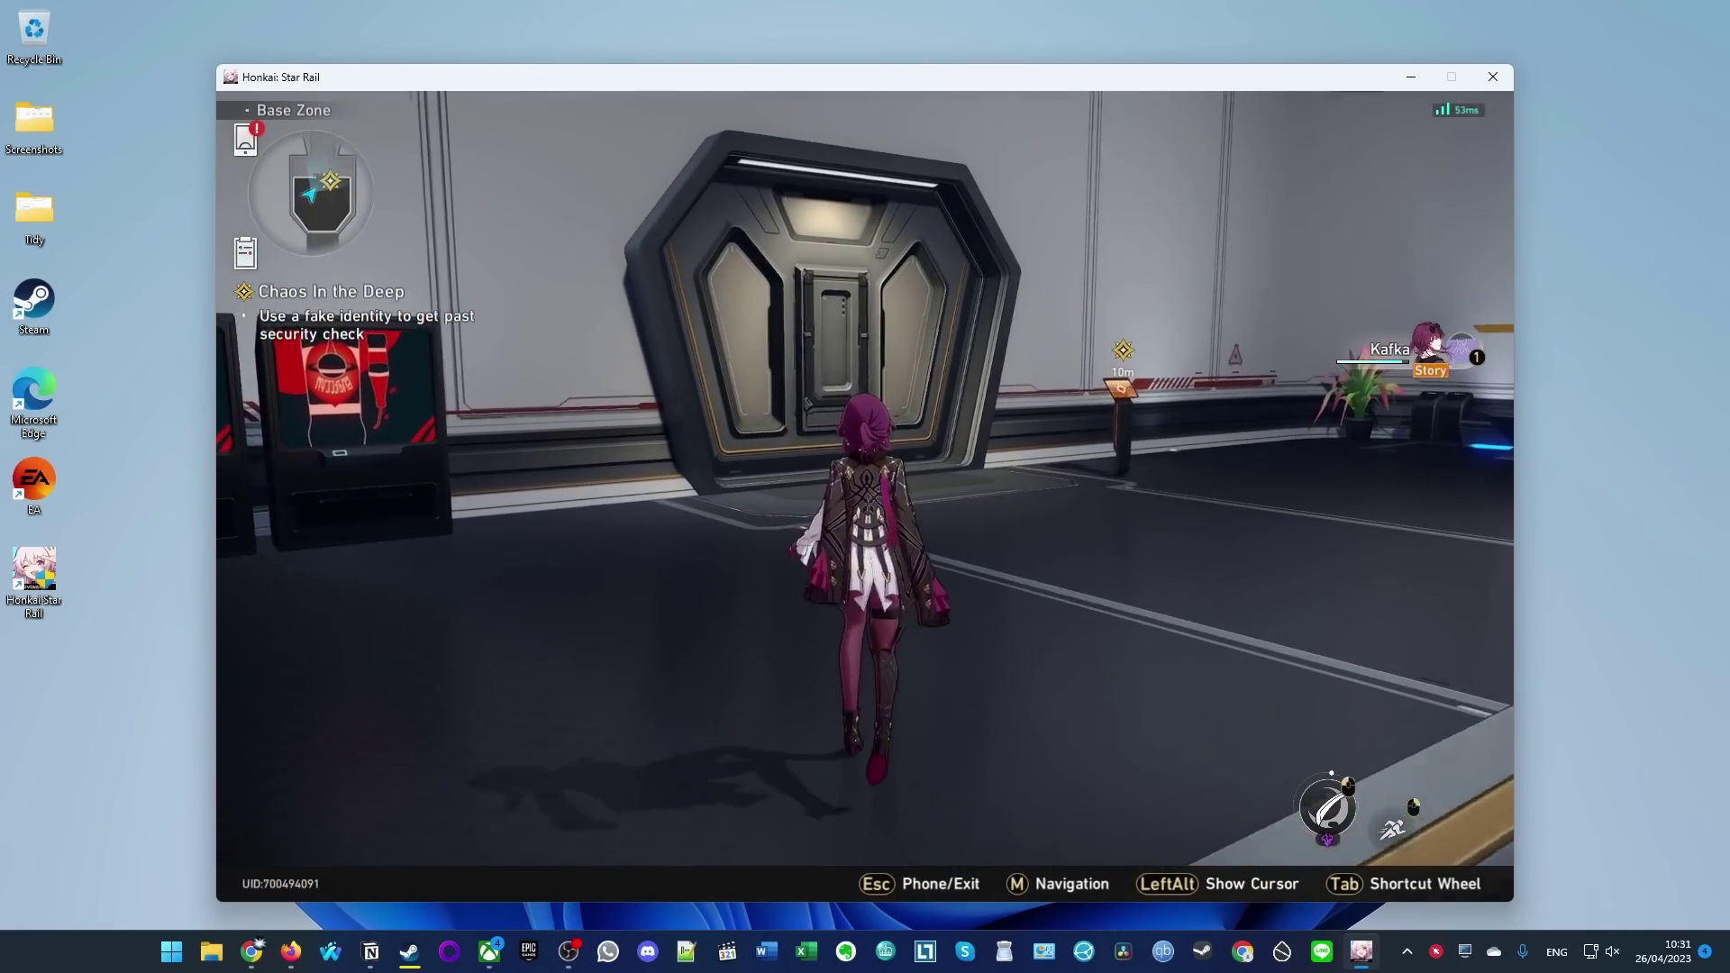
# Run Kafka left, along the corridor past the plants, then forward toward the corridor door
pyautogui.press('a')
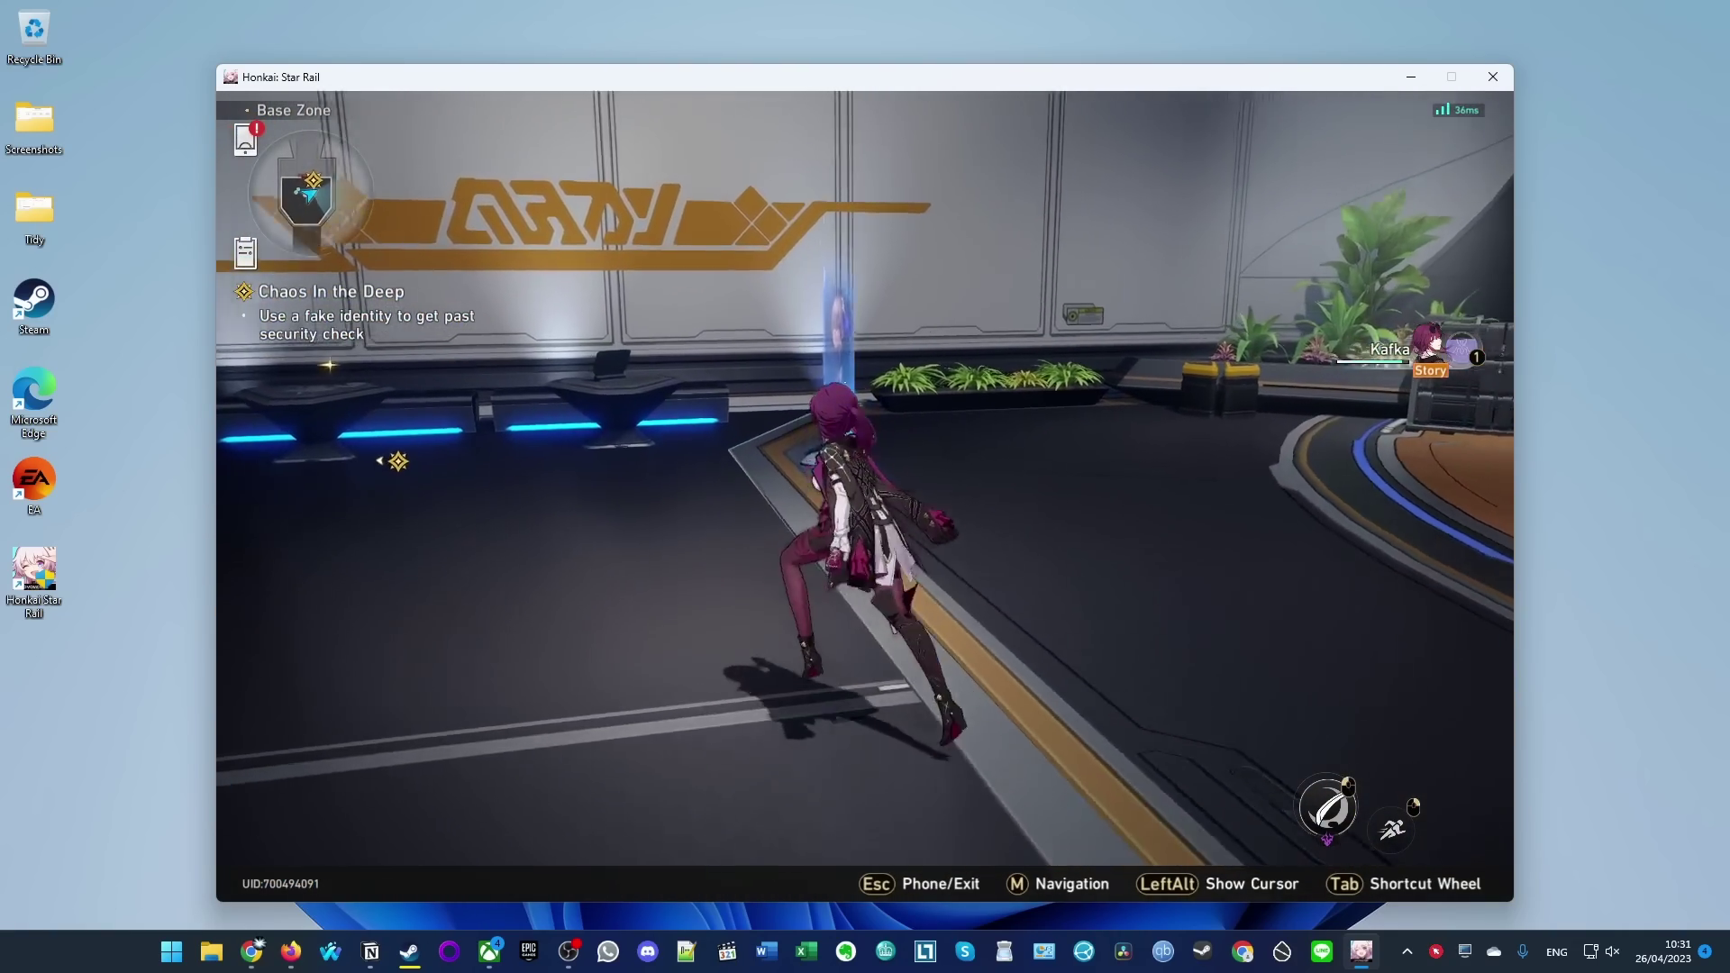
pyautogui.press('d')
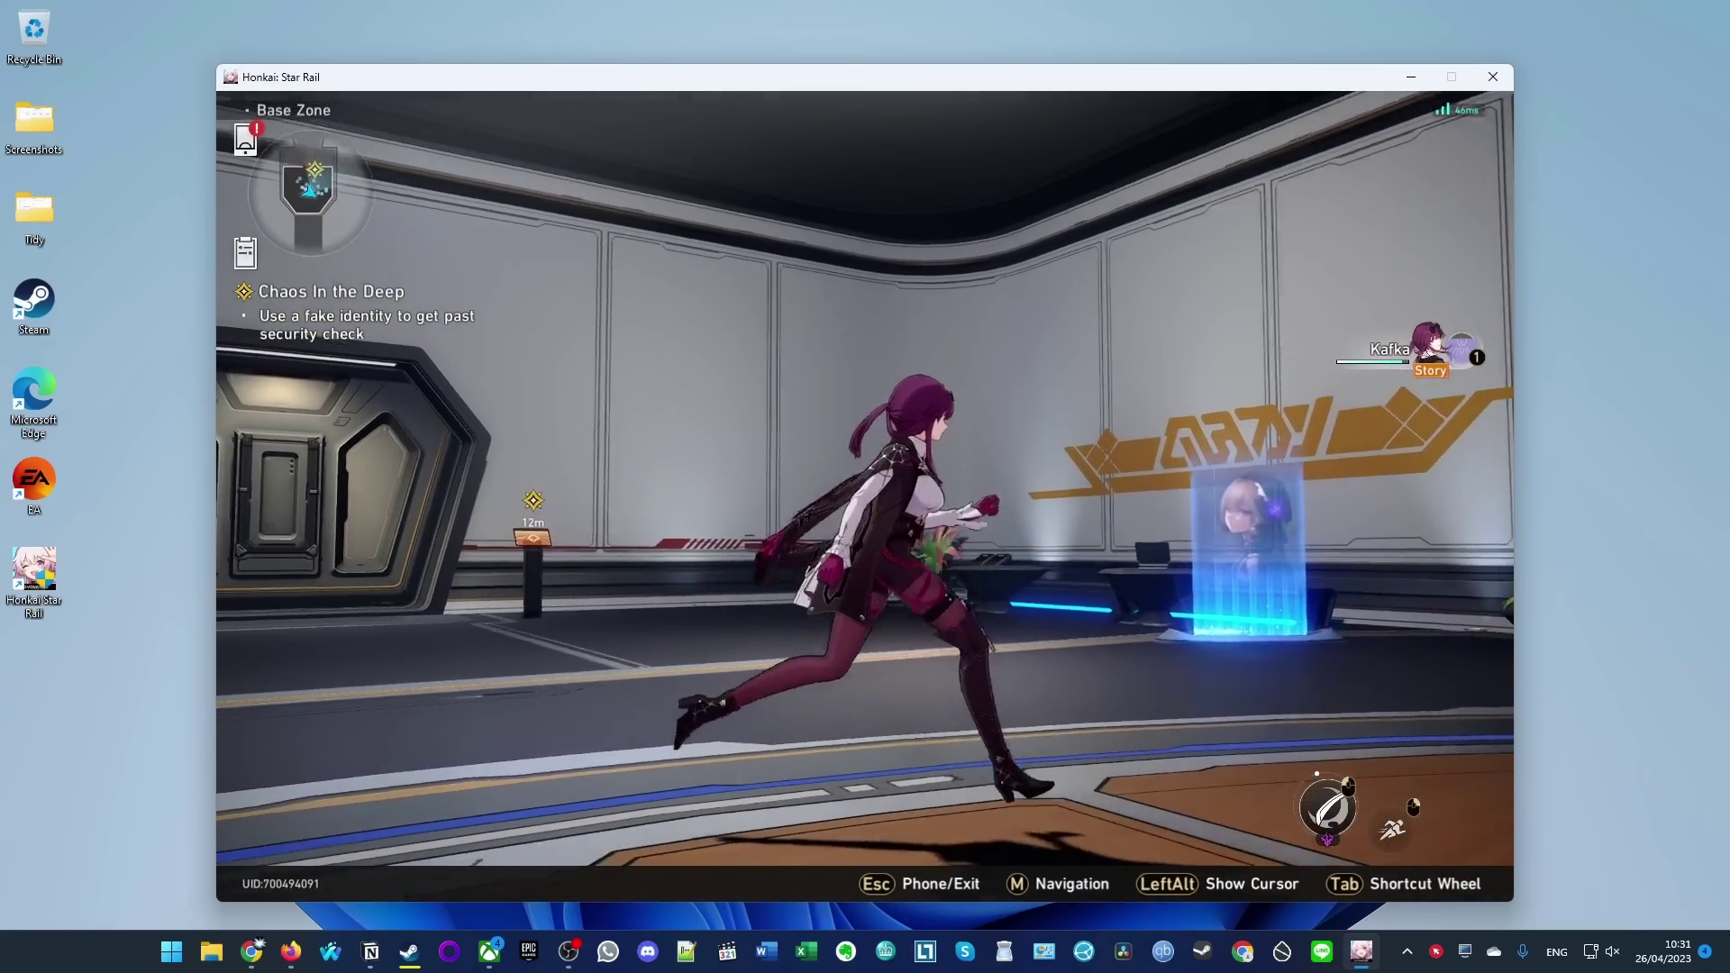
pyautogui.press('d')
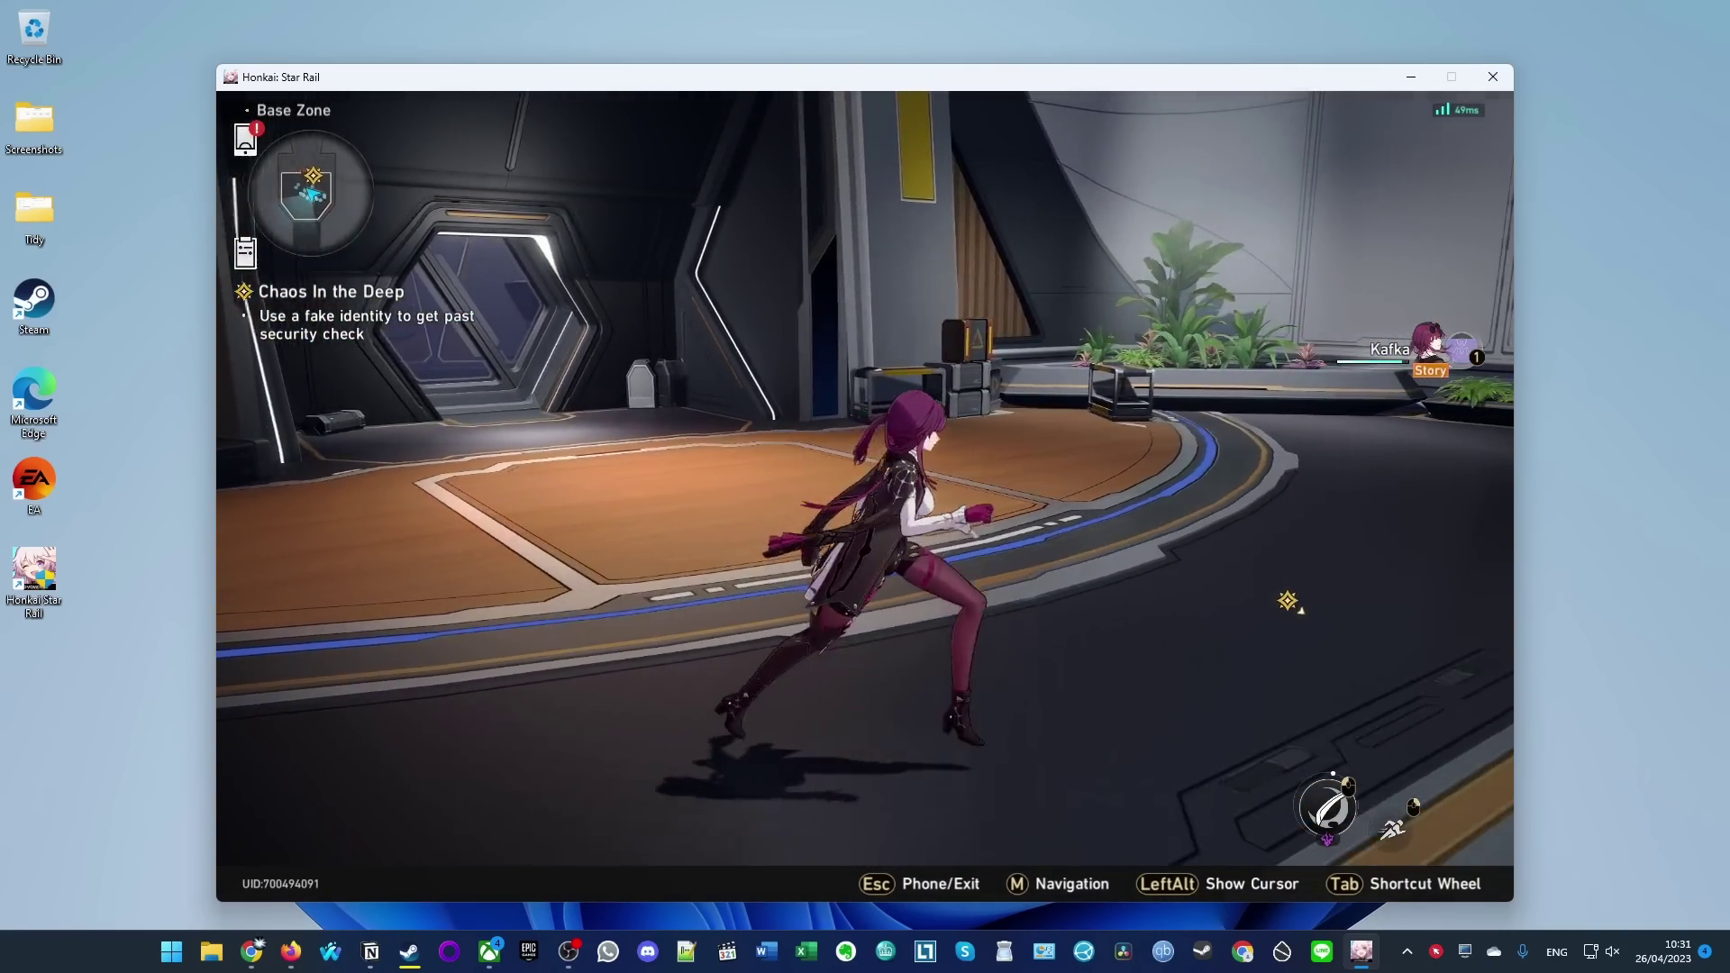
pyautogui.press('d')
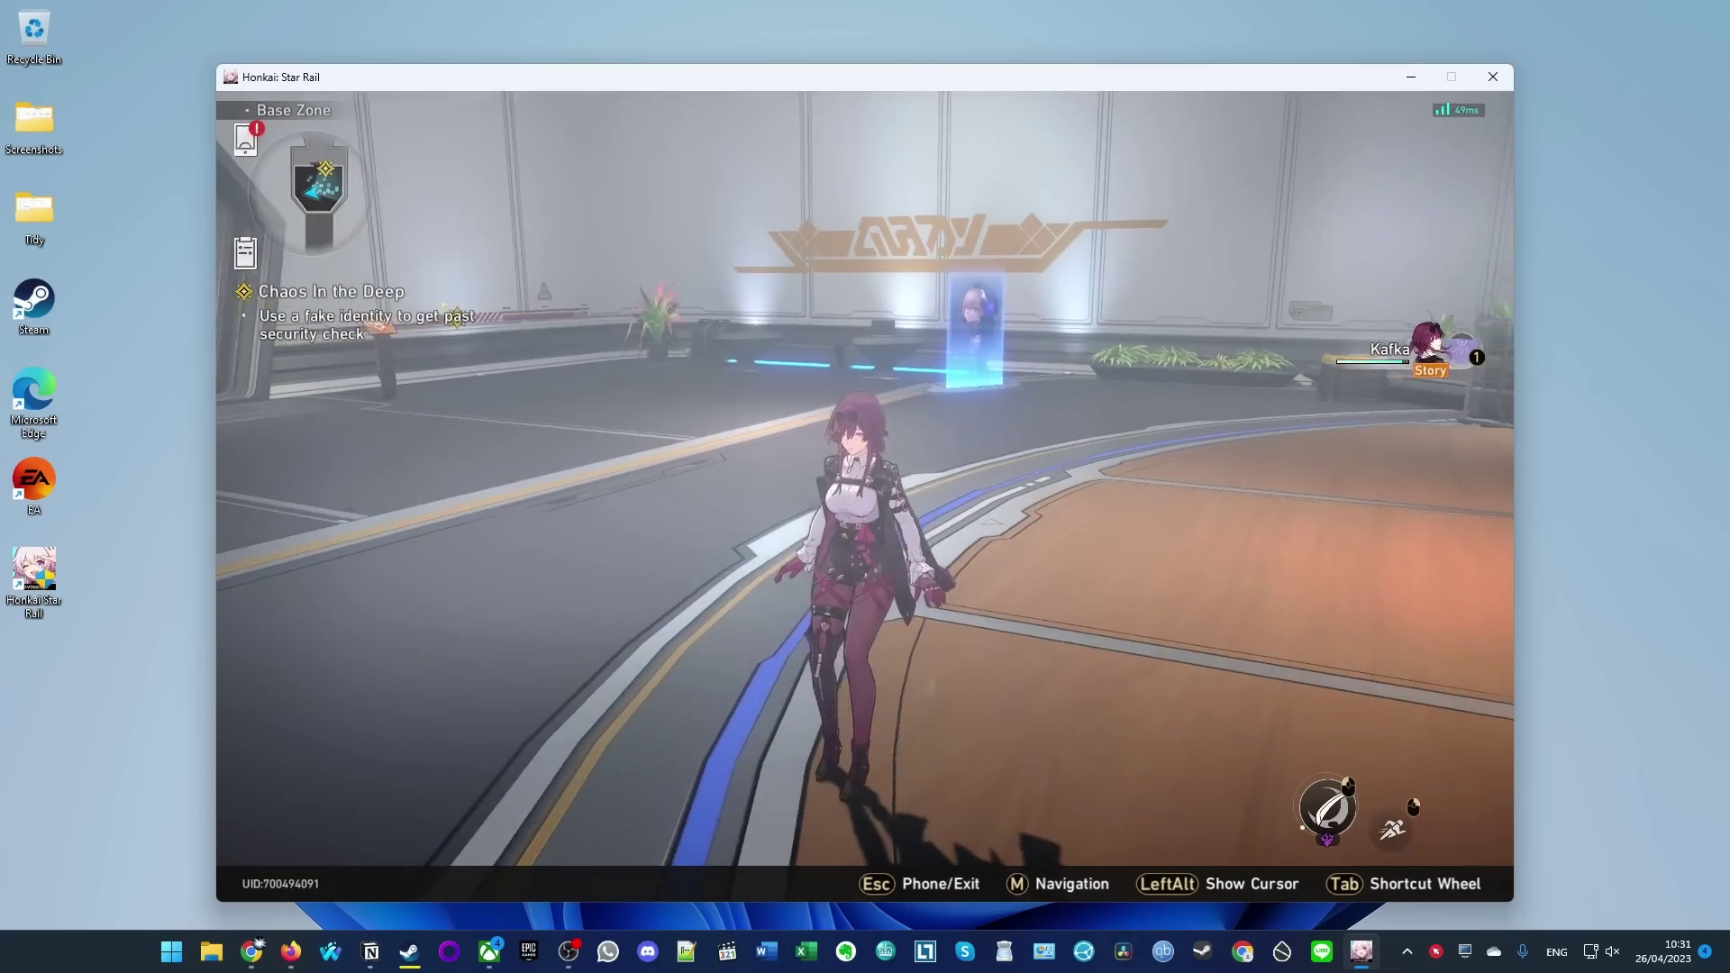
pyautogui.press('w')
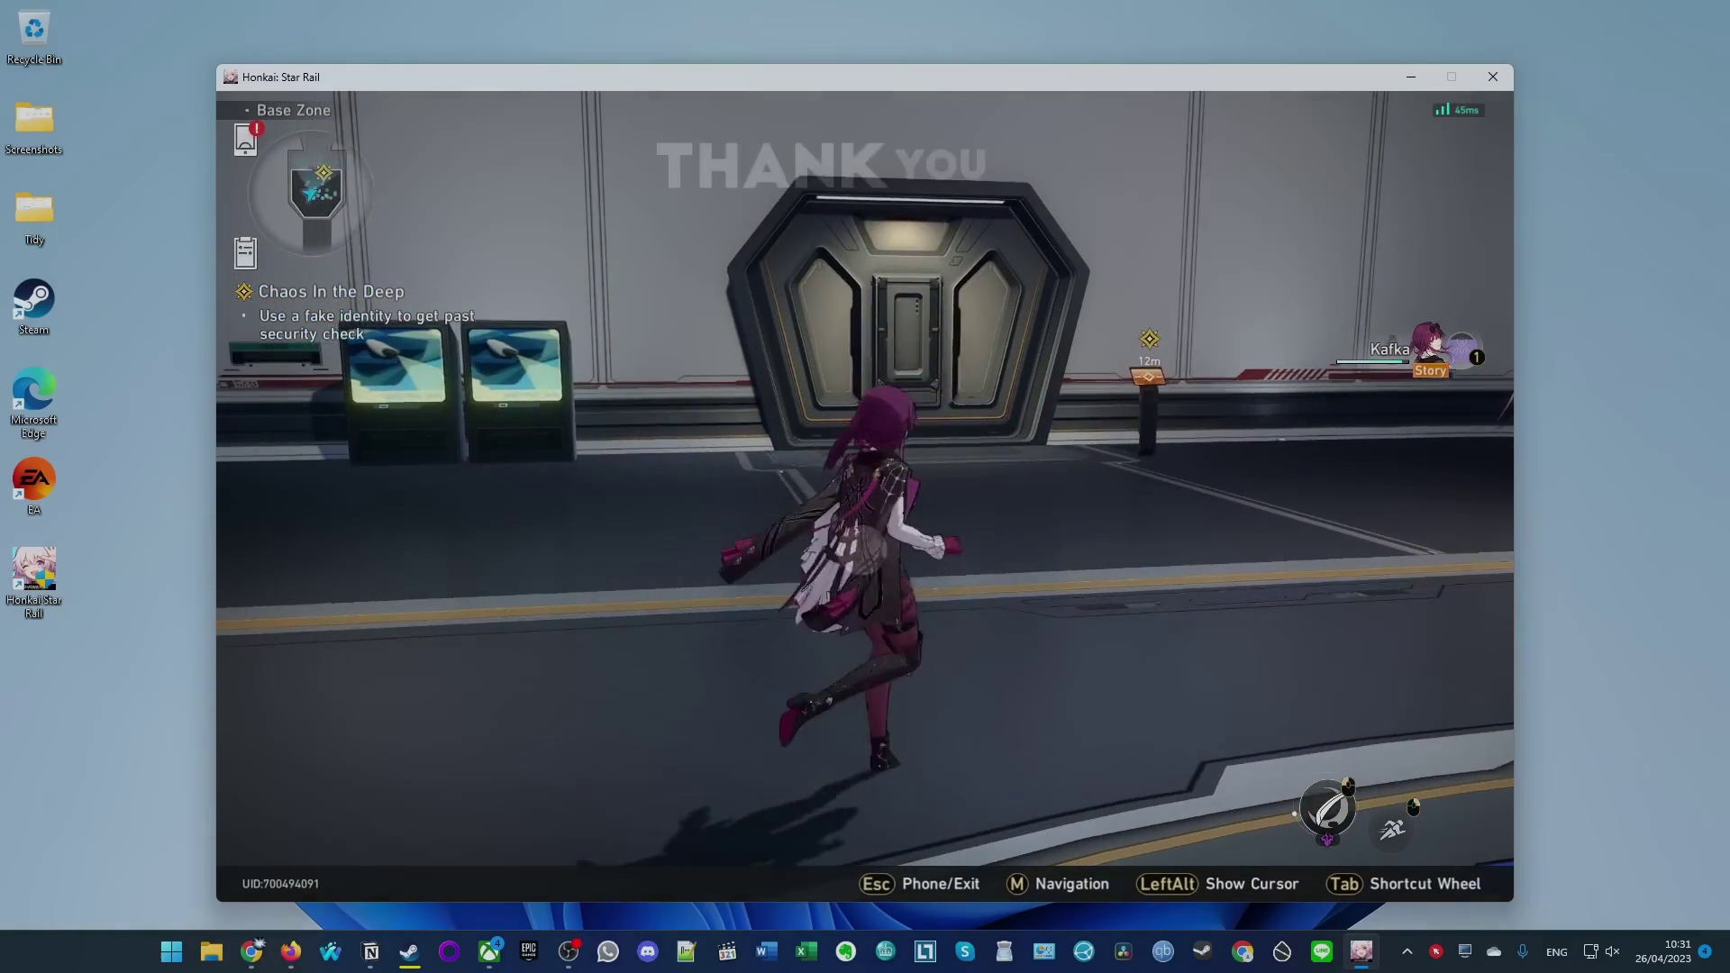